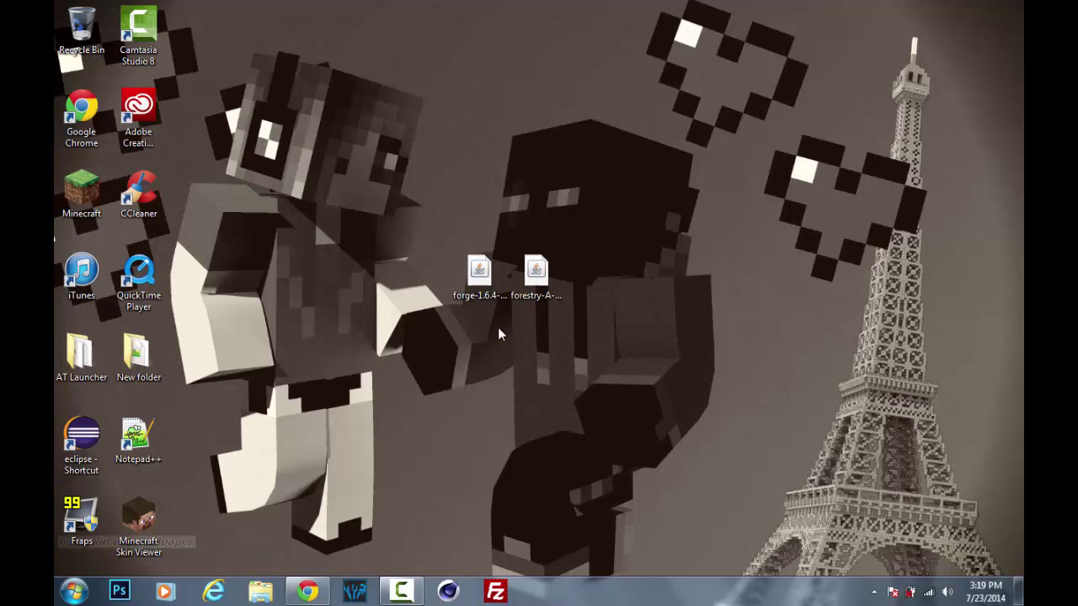
click(529, 305)
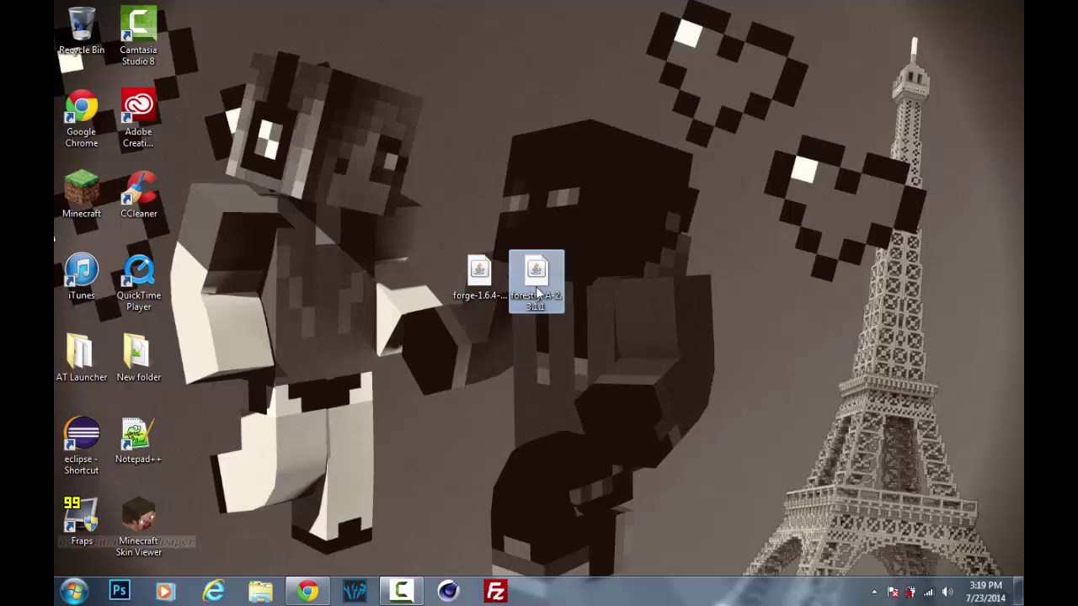
click(602, 410)
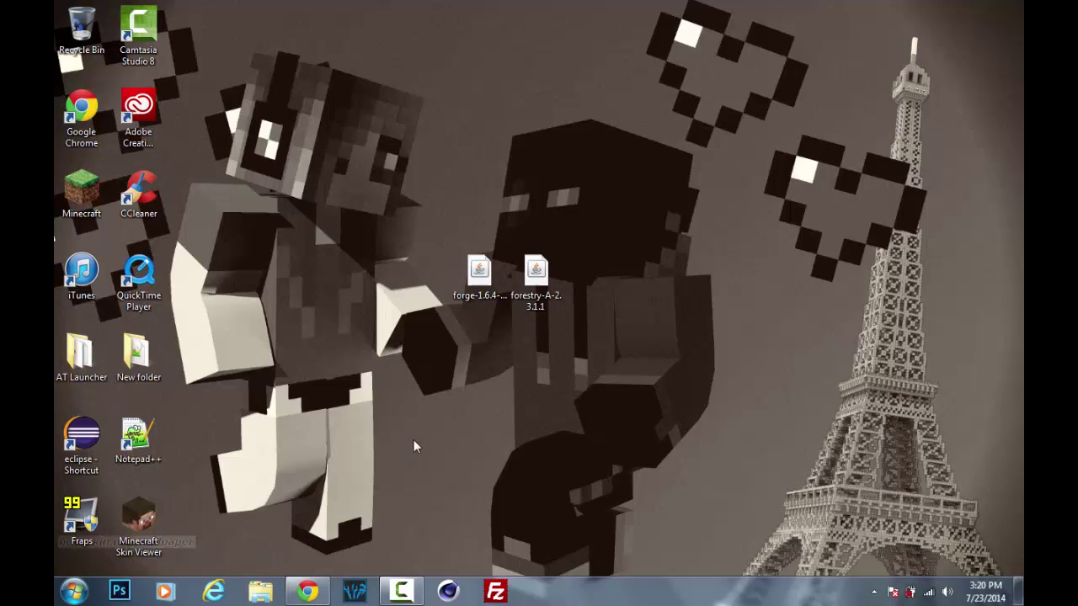
Switch to Chrome and examine the Forestry files page and the 1.6.4 builds on the Minecraft Forge Downloads page.
click(311, 591)
click(262, 8)
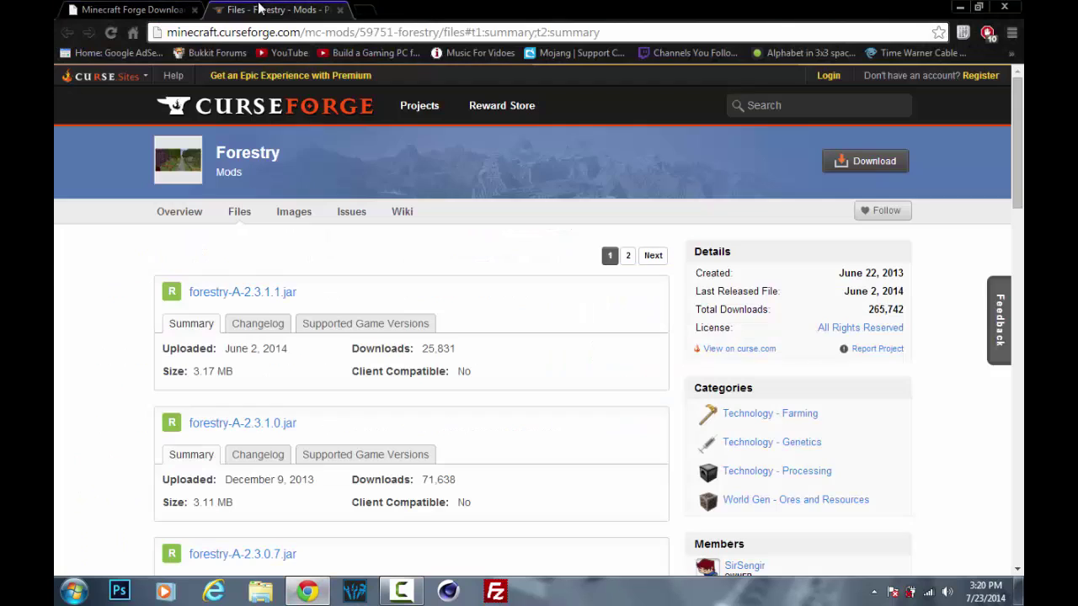
click(366, 329)
click(173, 330)
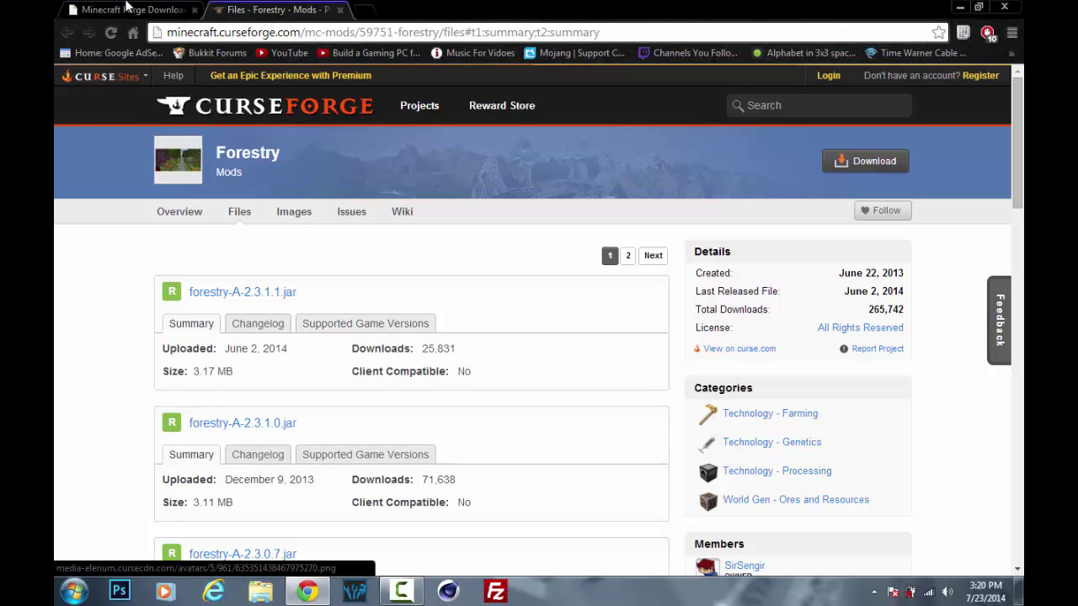
click(129, 10)
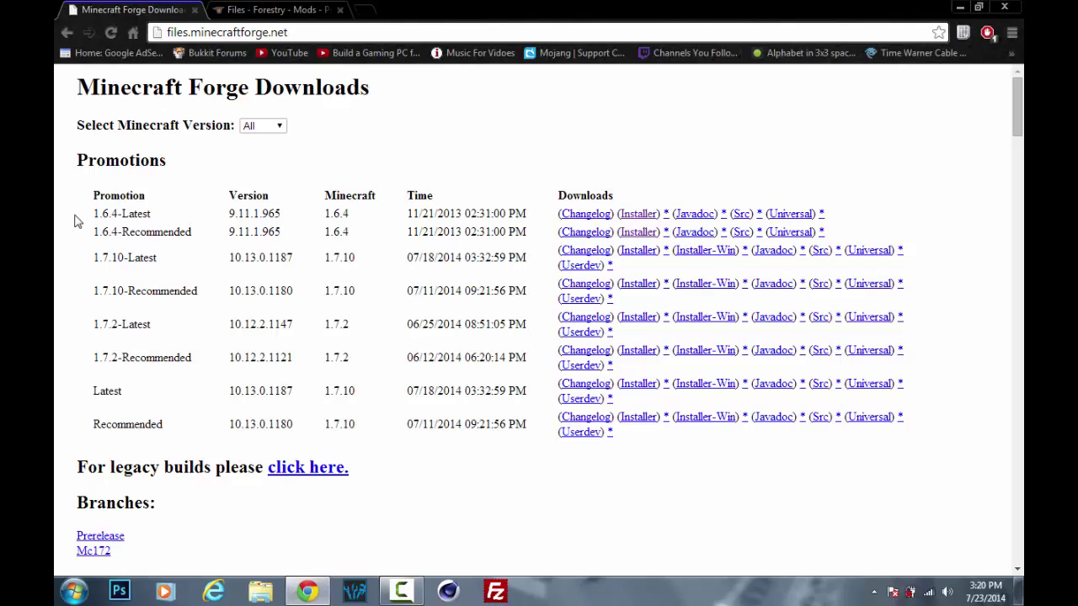
drag(112, 210, 331, 214)
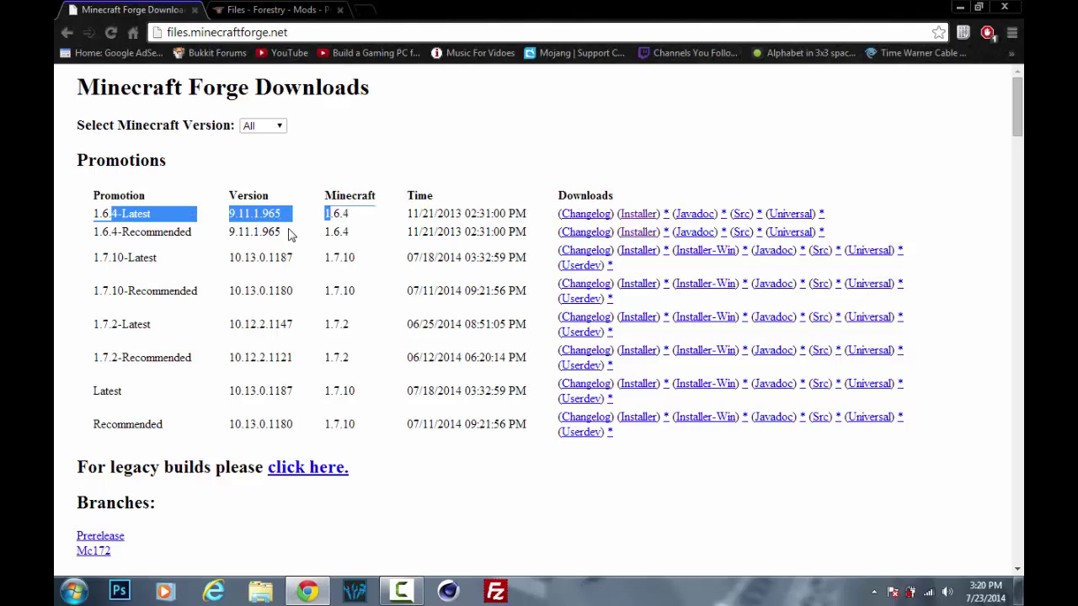
click(258, 235)
drag(236, 237, 283, 230)
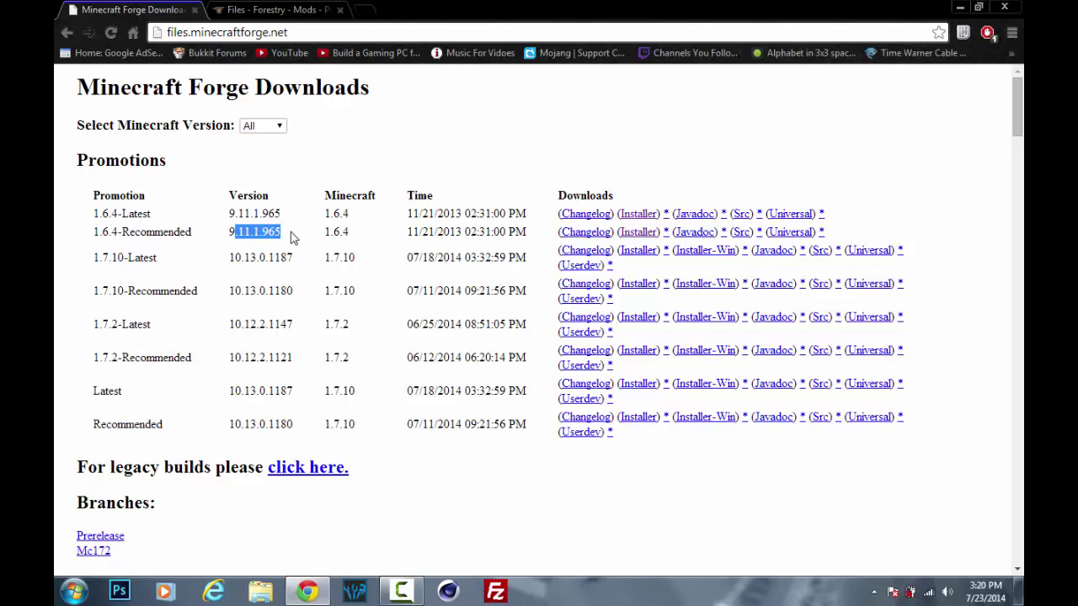
click(292, 238)
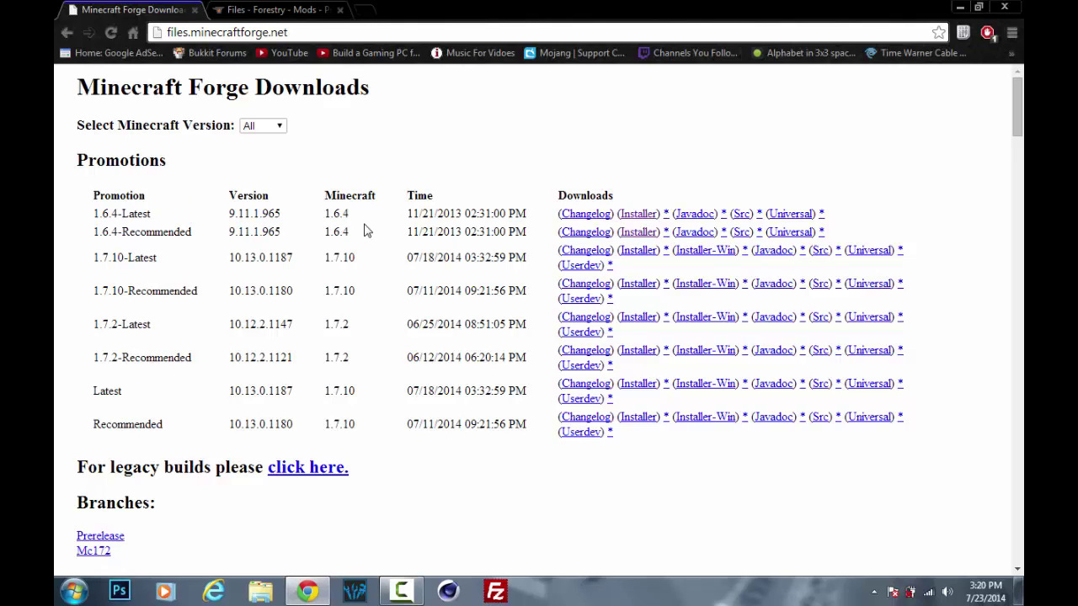
click(261, 7)
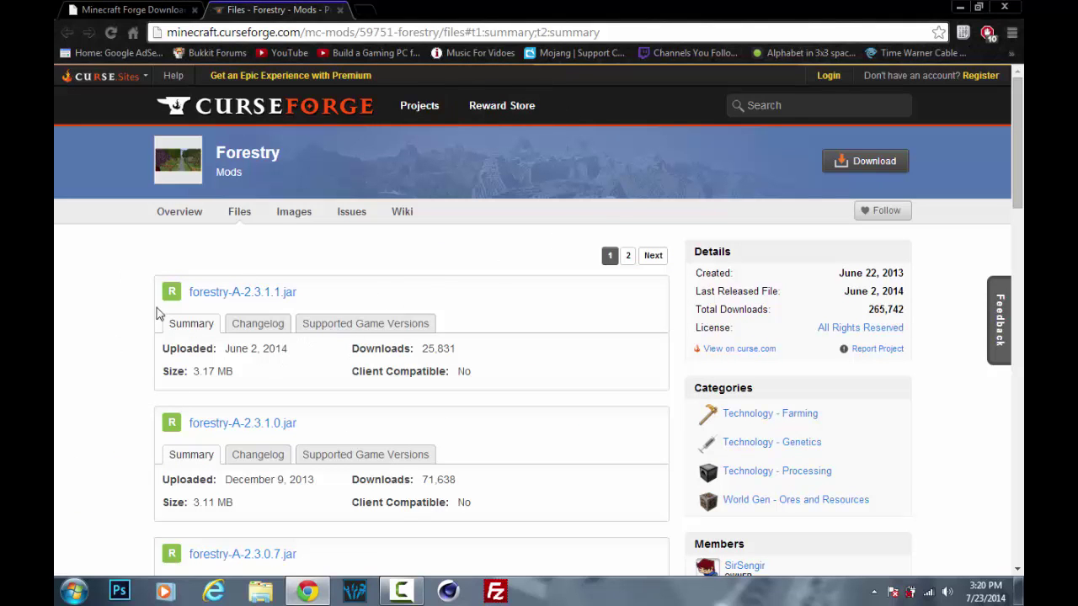
click(269, 298)
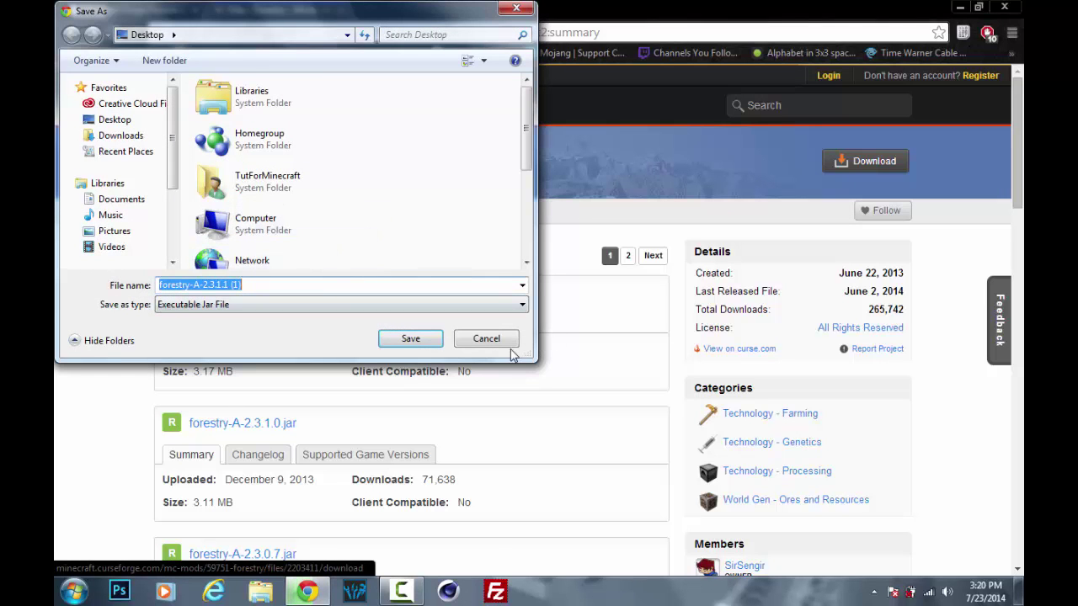
click(508, 341)
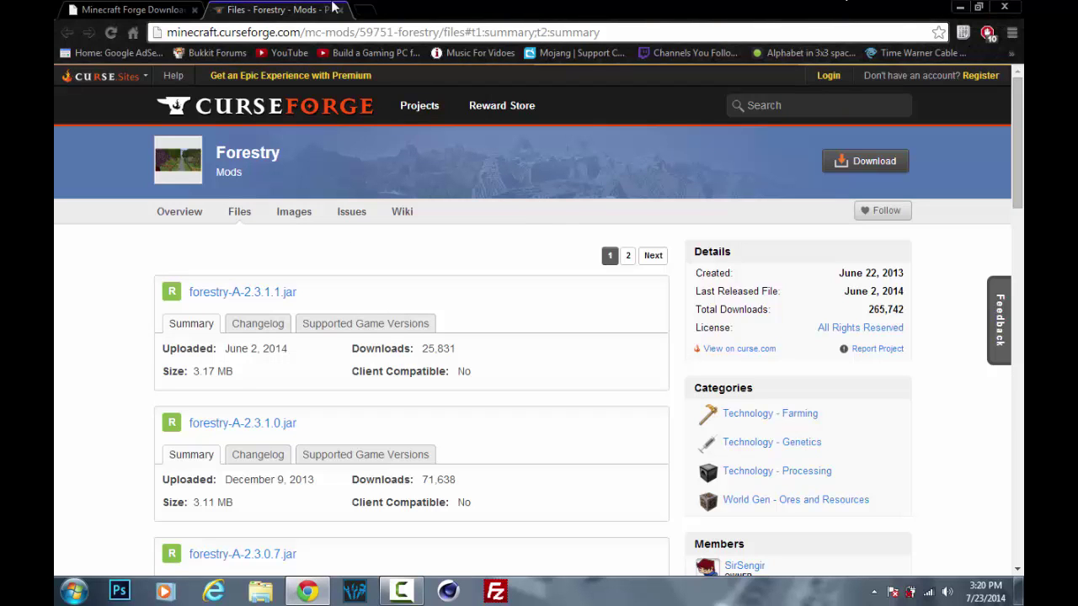
Minimize Chrome, run the Forge 1.6.4 installer from the desktop and install the client.
click(956, 7)
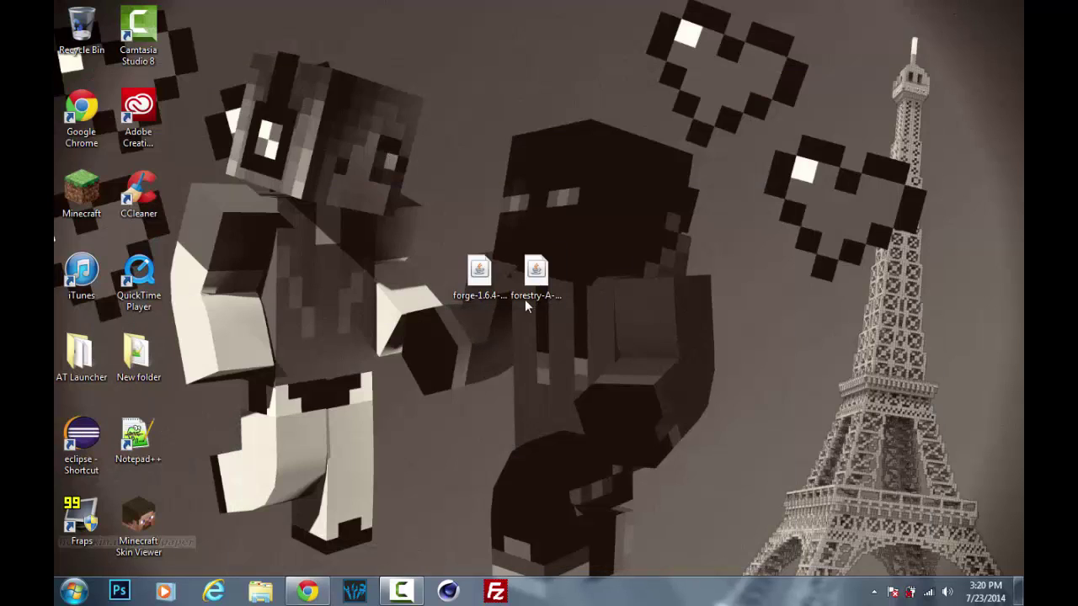
click(479, 283)
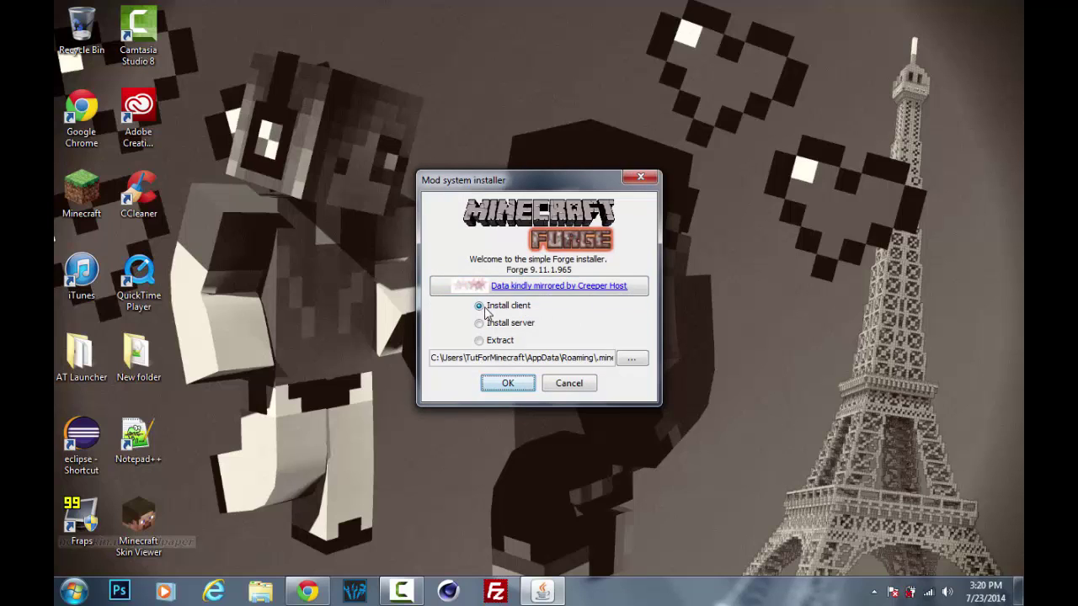
click(507, 384)
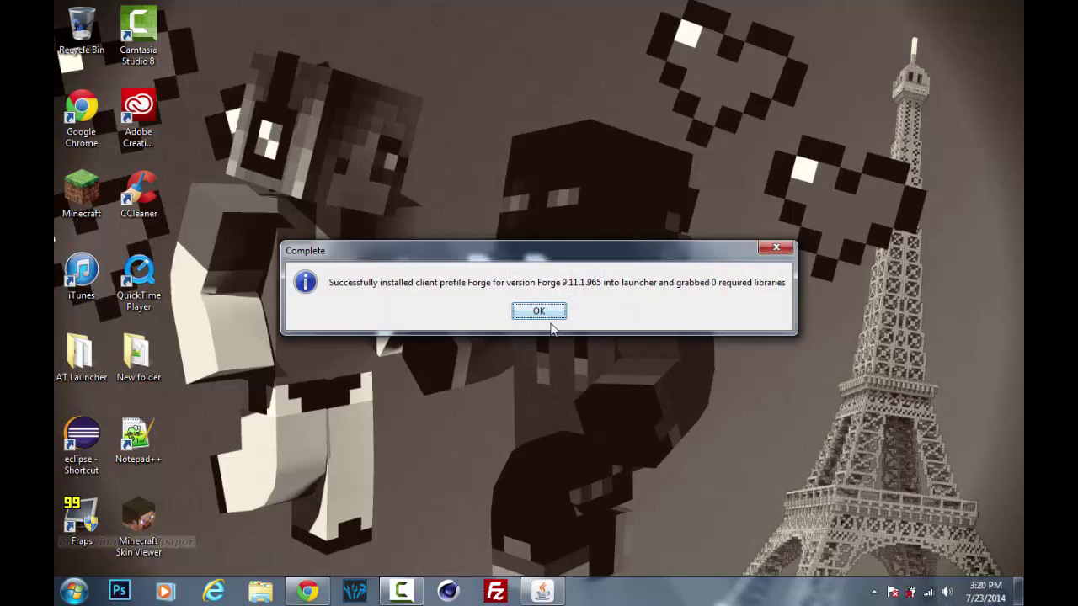
click(547, 311)
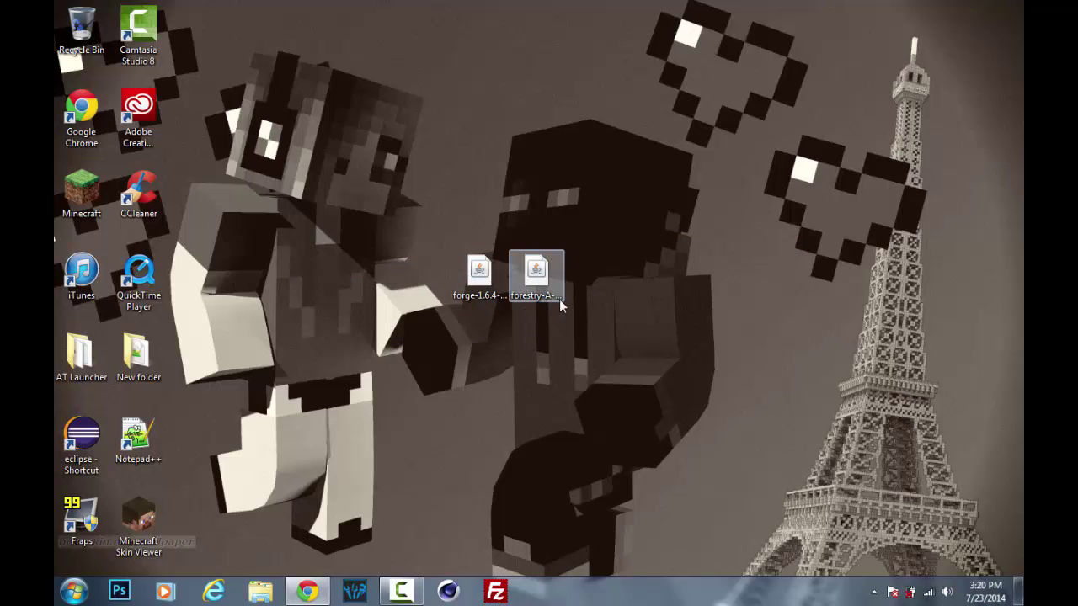
click(537, 288)
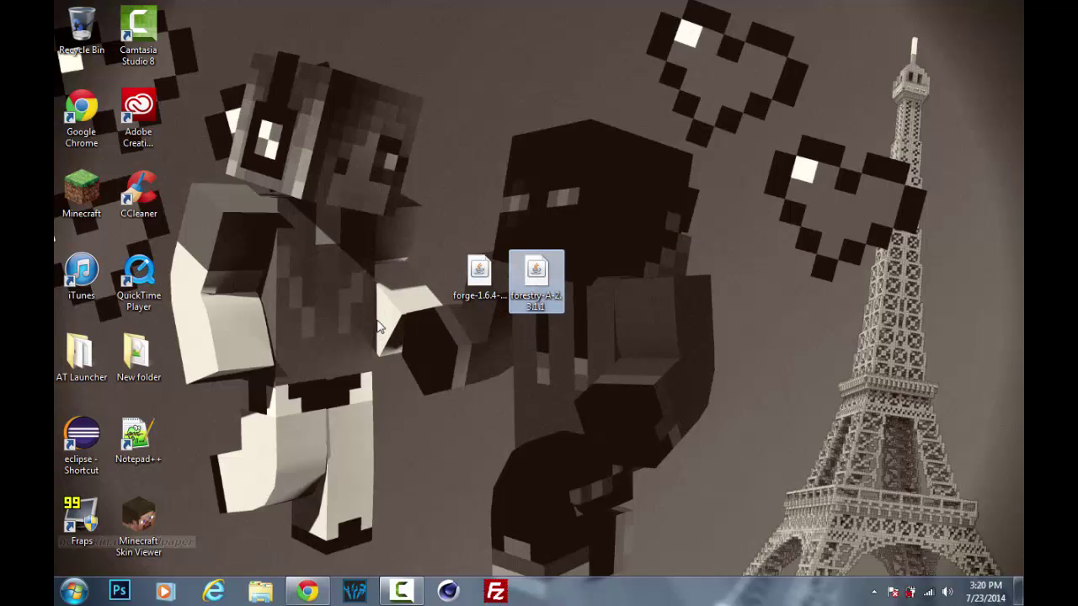
key(super+r)
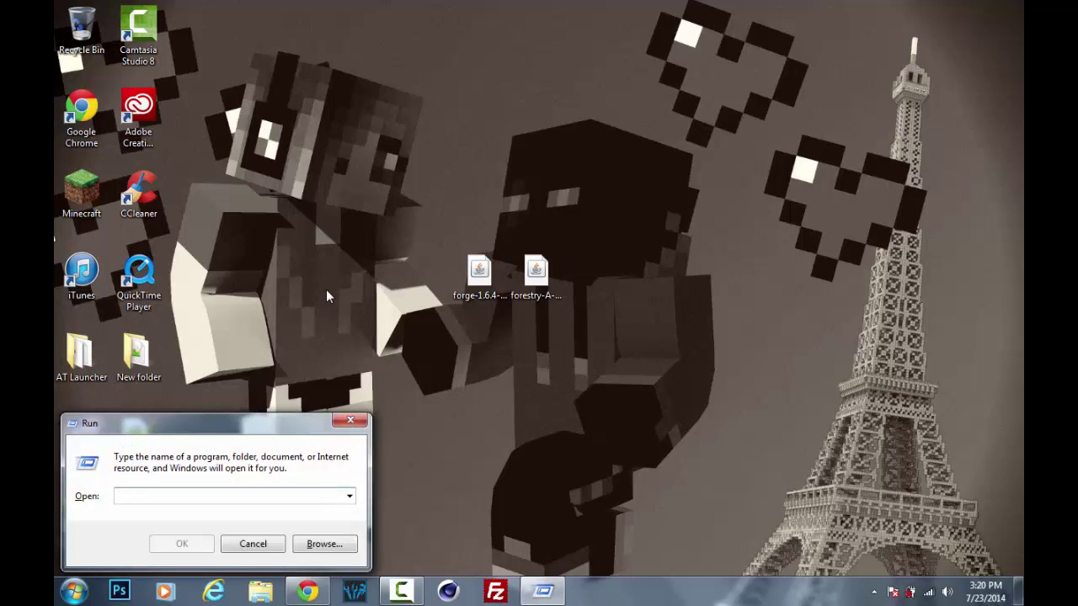
drag(277, 420, 387, 207)
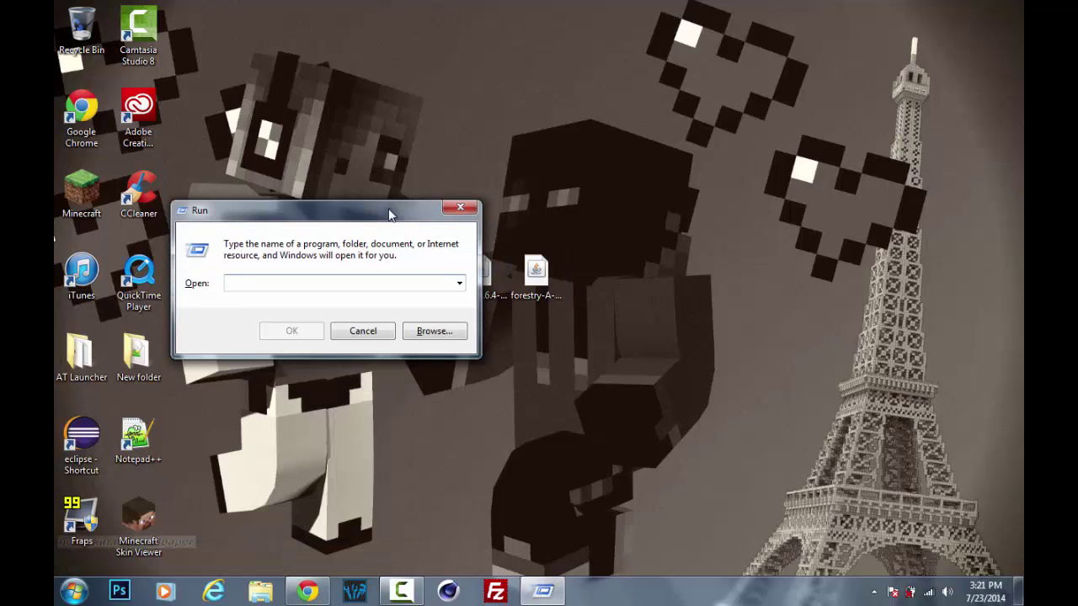
text(%appdata%)
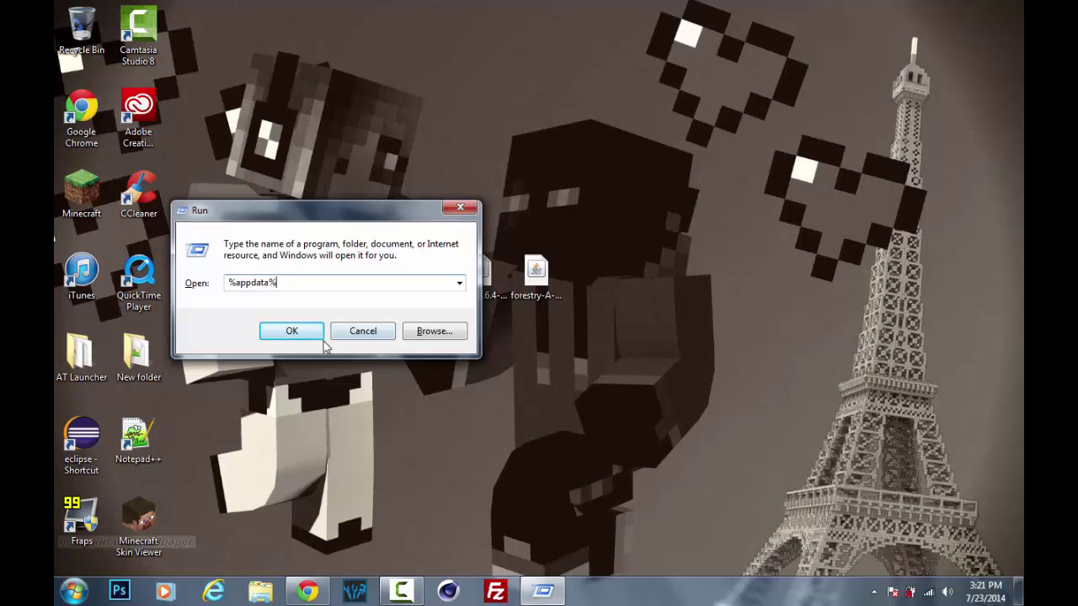
click(356, 333)
Open the %appdata% location through the Windows search and go to the mods folder inside .minecraft.
click(80, 587)
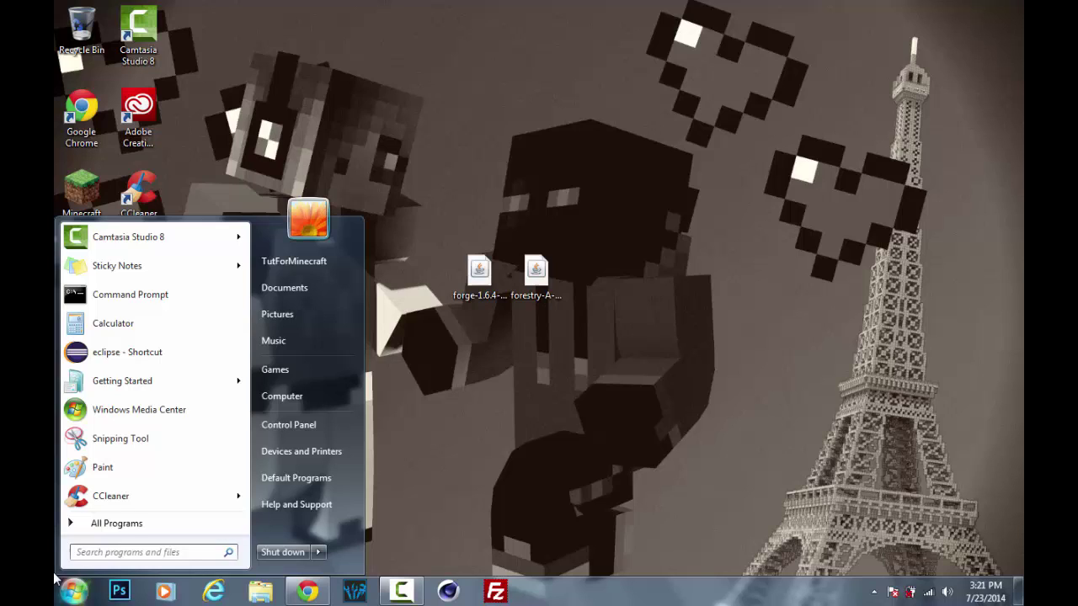
text(%)
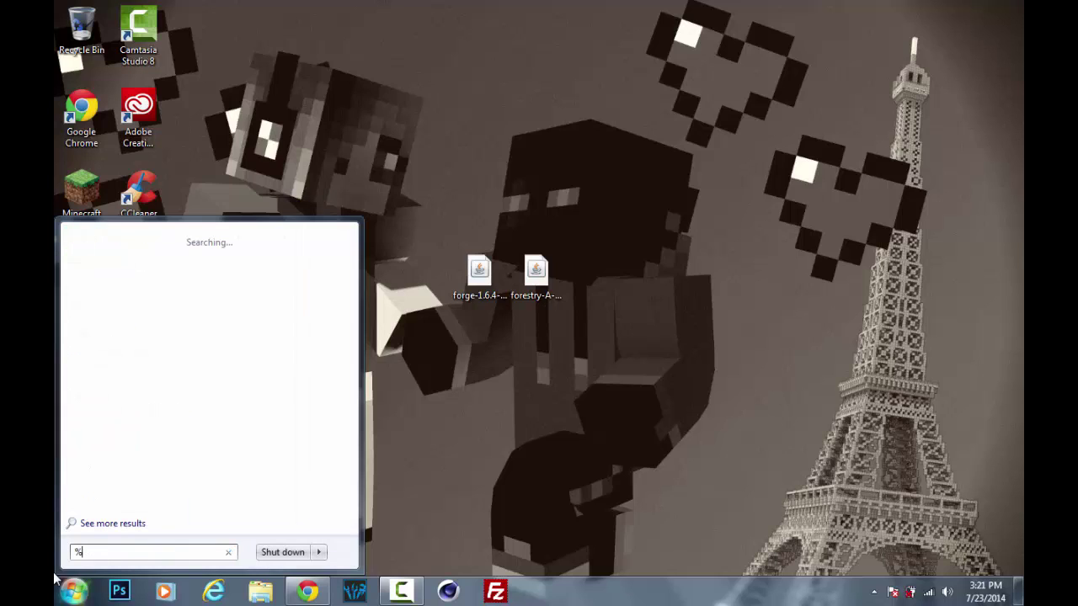
key(BackSpace)
key(BackSpace)
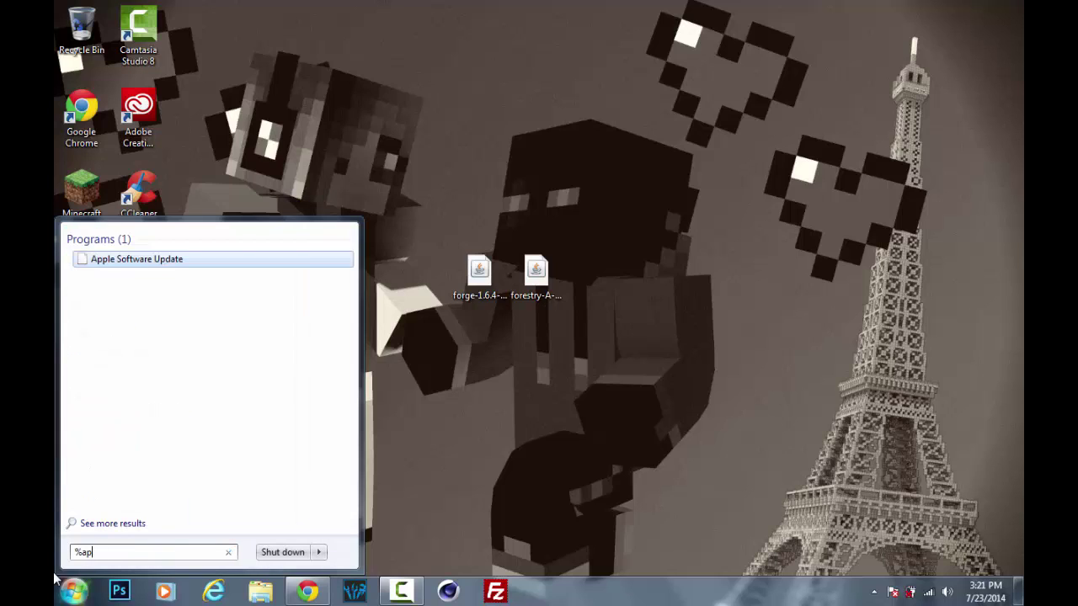
text(pdata%)
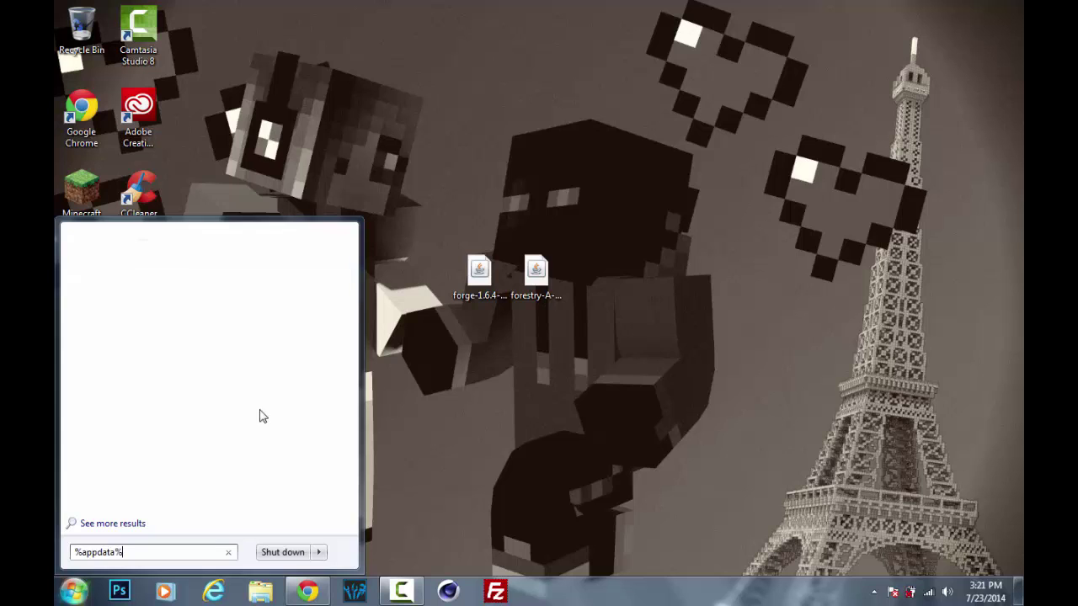
key(Return)
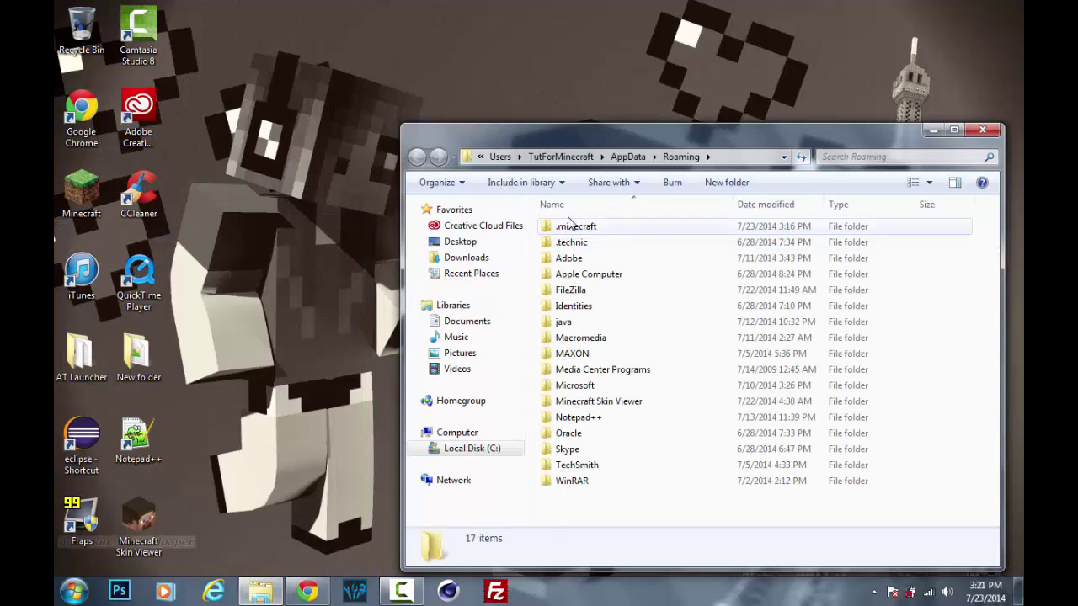
double_click(590, 226)
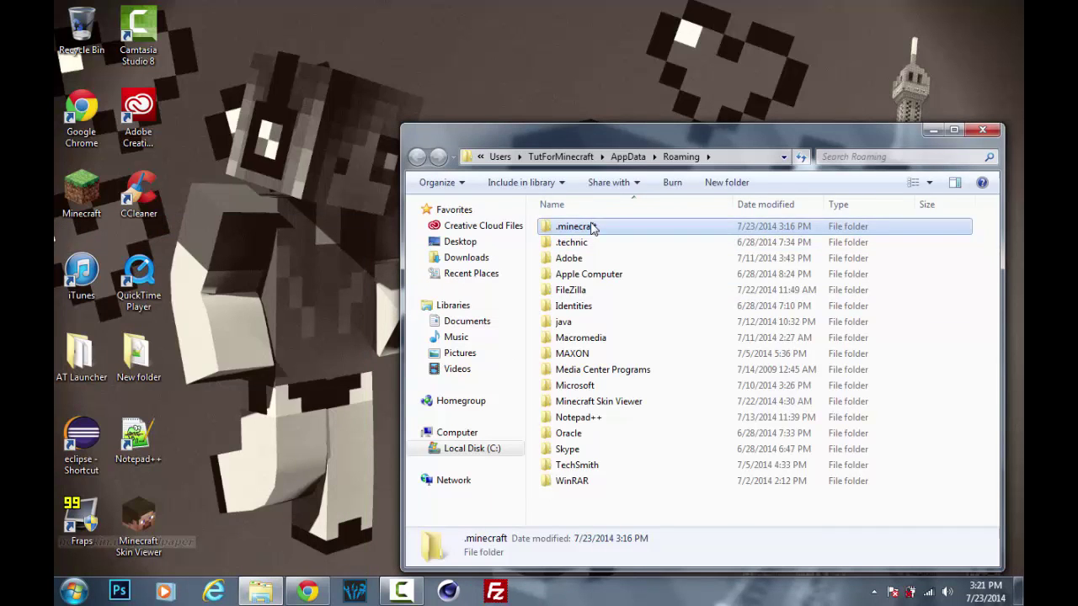
double_click(593, 326)
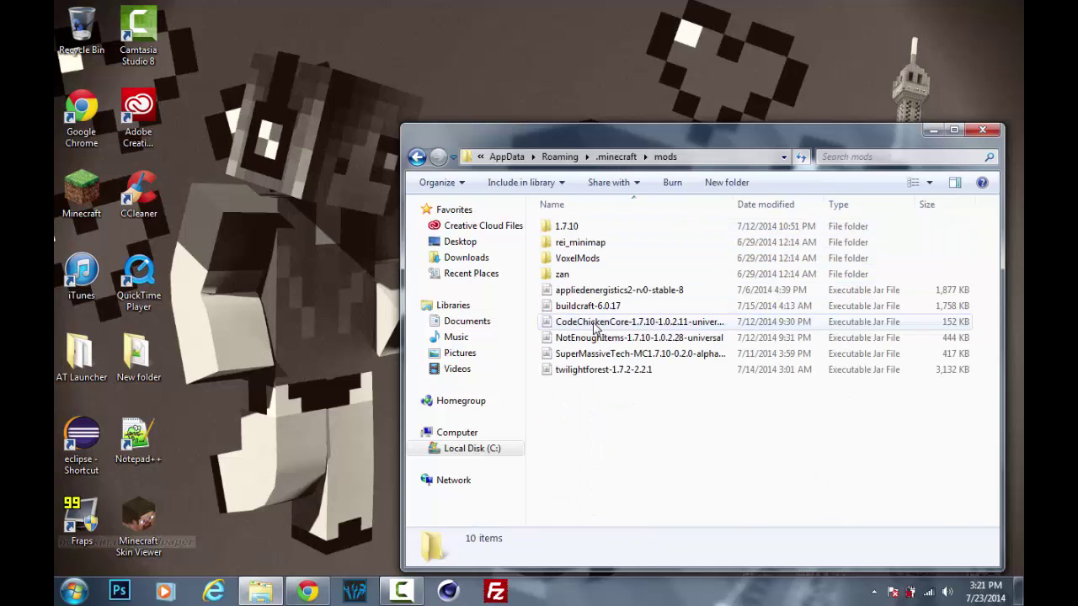
Create a desktop folder named Mods and move all the existing jar files from the .minecraft mods folder into it.
drag(614, 462, 644, 298)
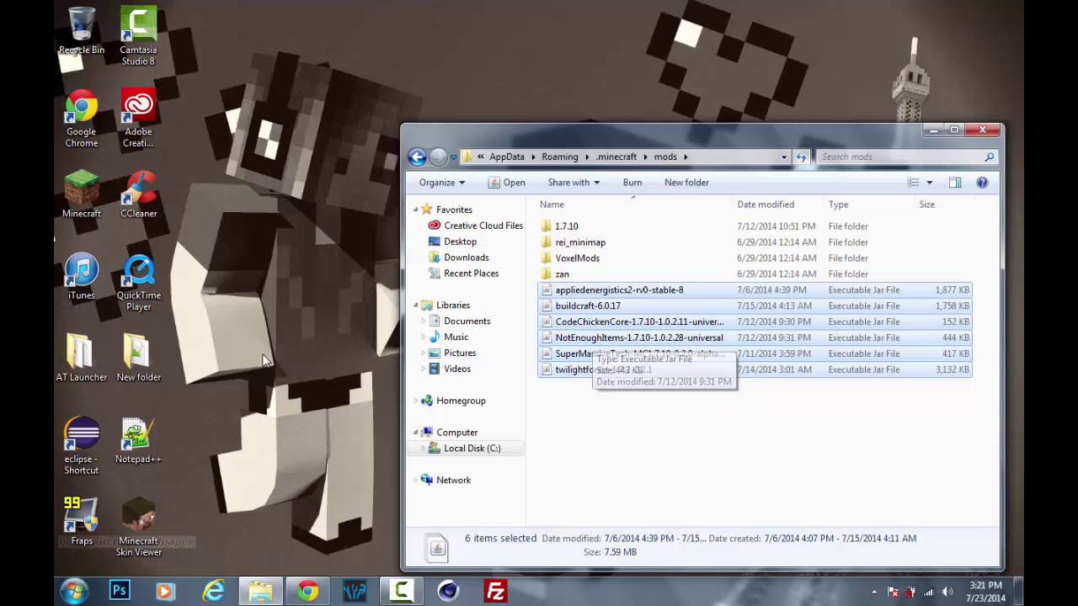
right_click(238, 215)
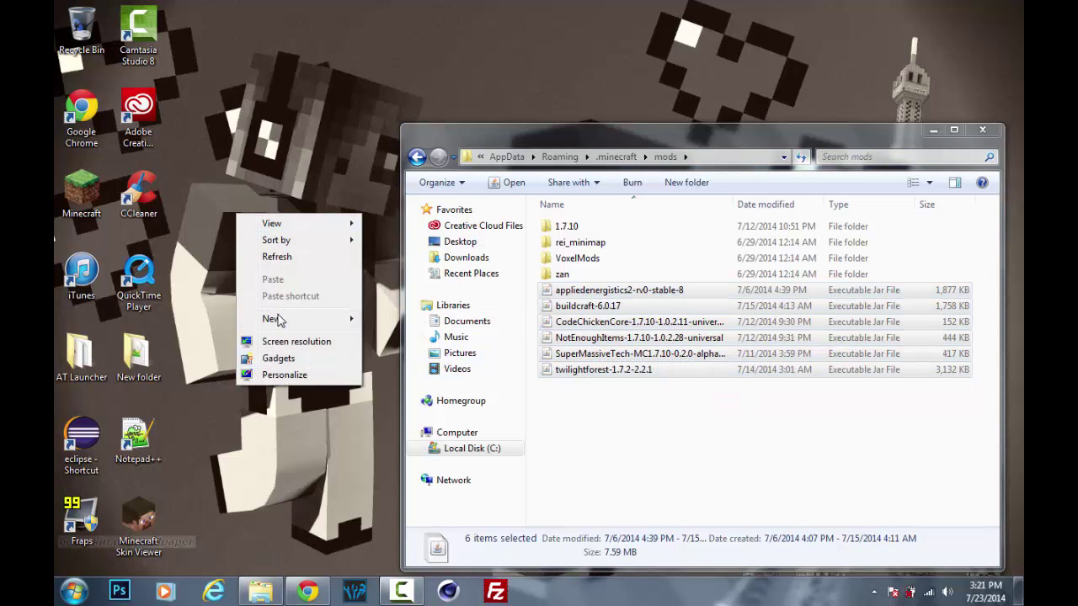
mouse_move(272, 317)
click(383, 318)
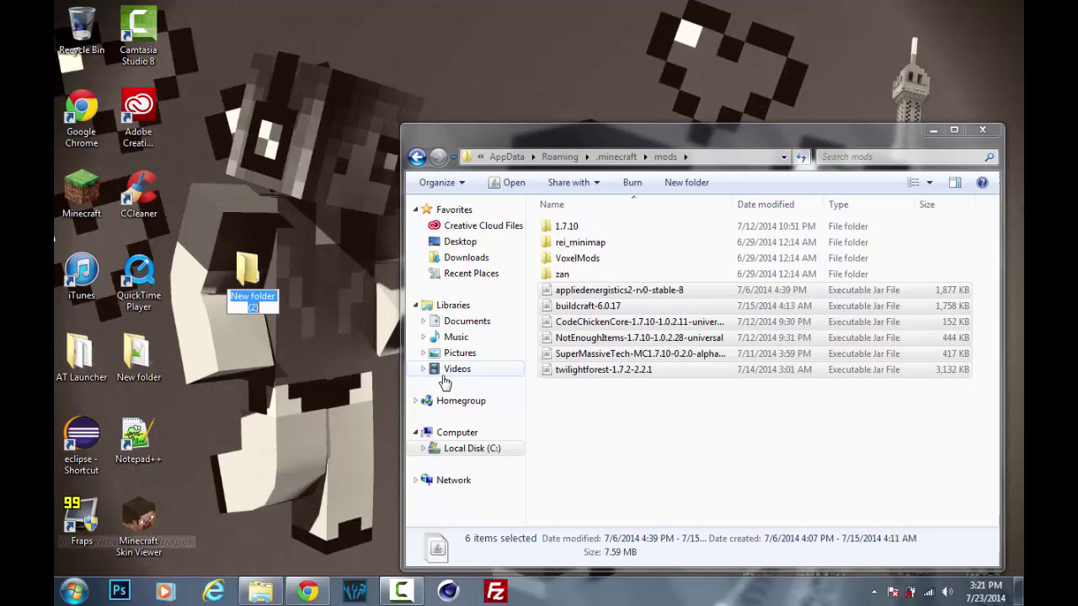
text(Mods)
key(Return)
drag(672, 345, 251, 278)
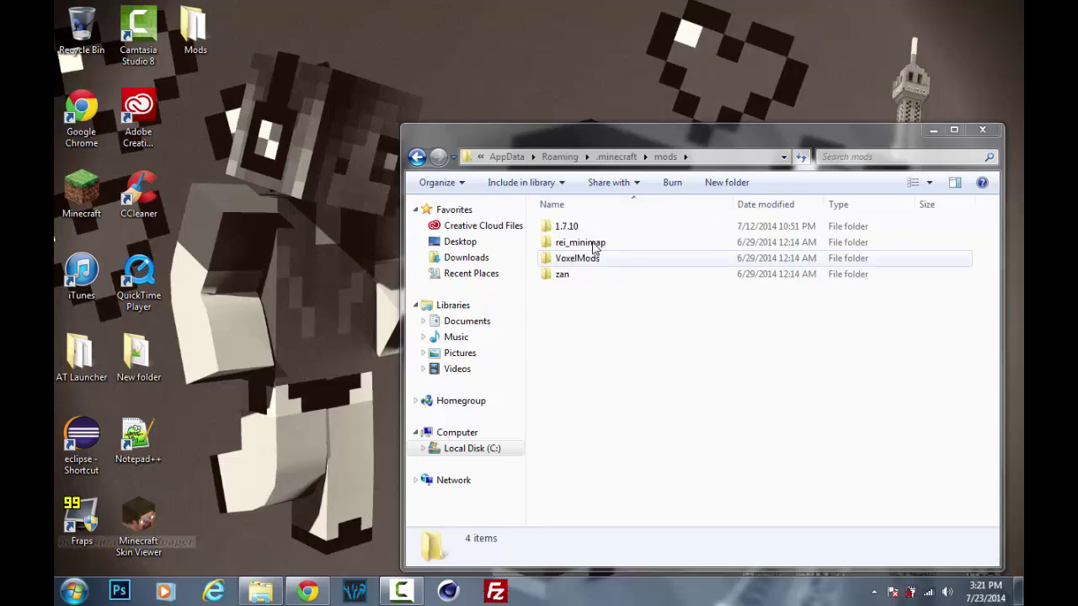
Move the forestry-A-2.3.1.1 jar from the desktop into the .minecraft mods folder and close the folder window.
drag(621, 137, 1018, 246)
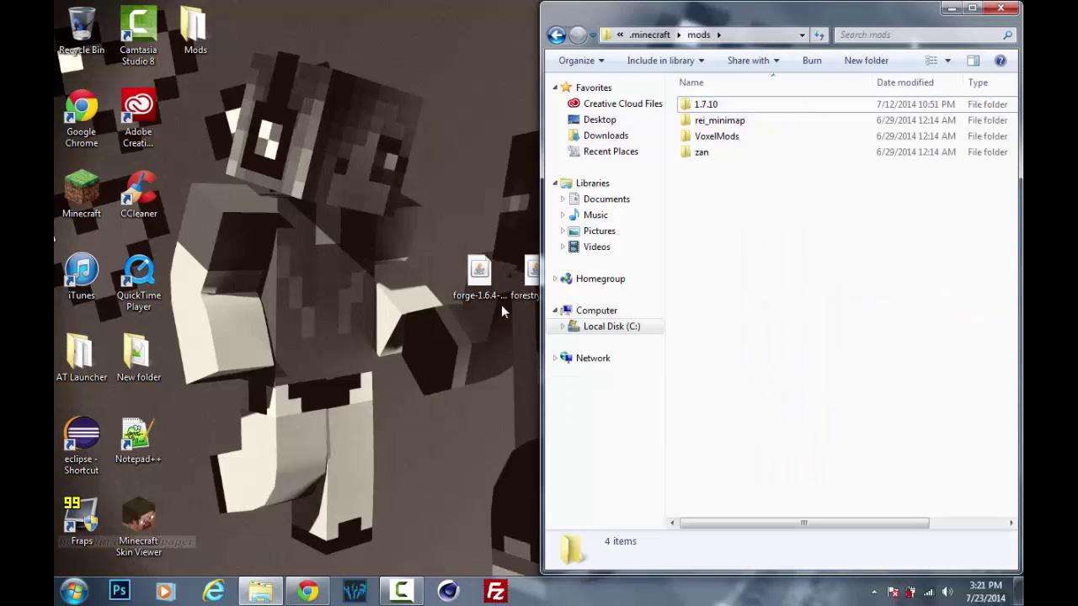
drag(529, 282, 822, 269)
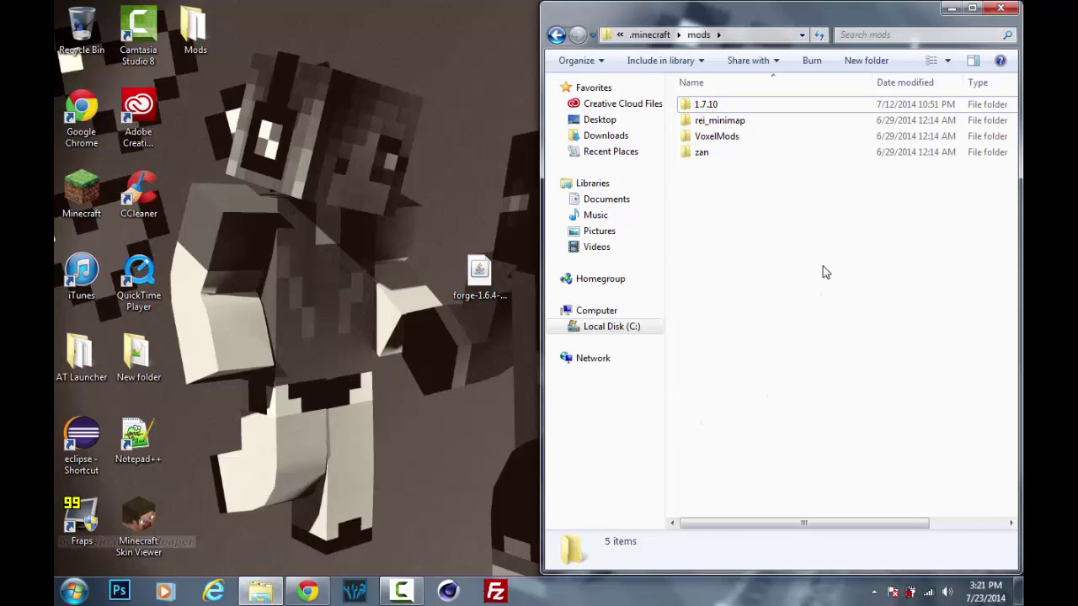
click(1002, 10)
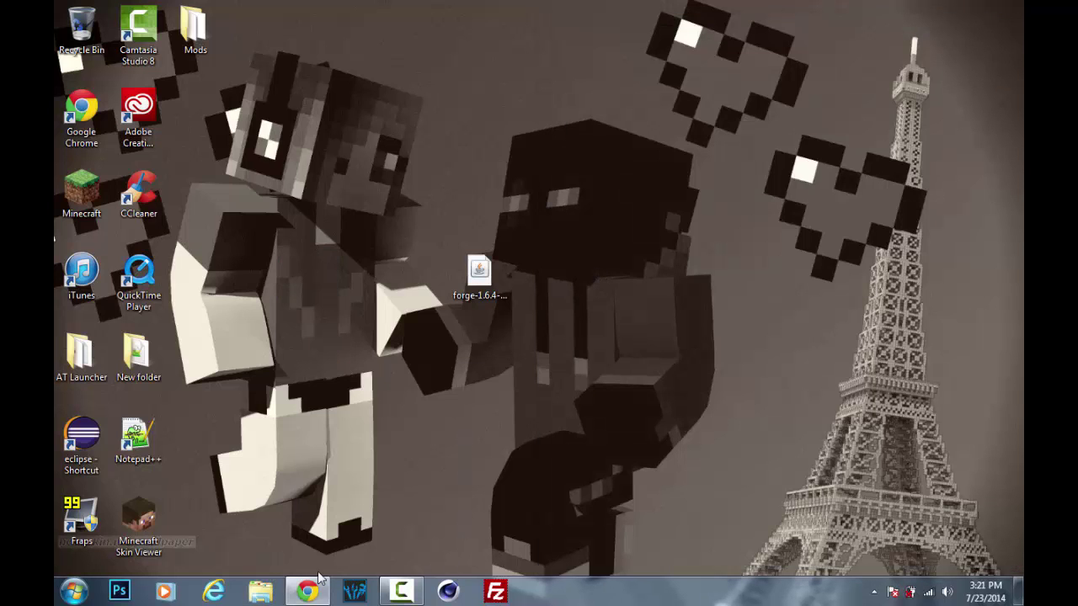
Launch Minecraft from the desktop and allow the program from the unknown publisher to run.
double_click(97, 204)
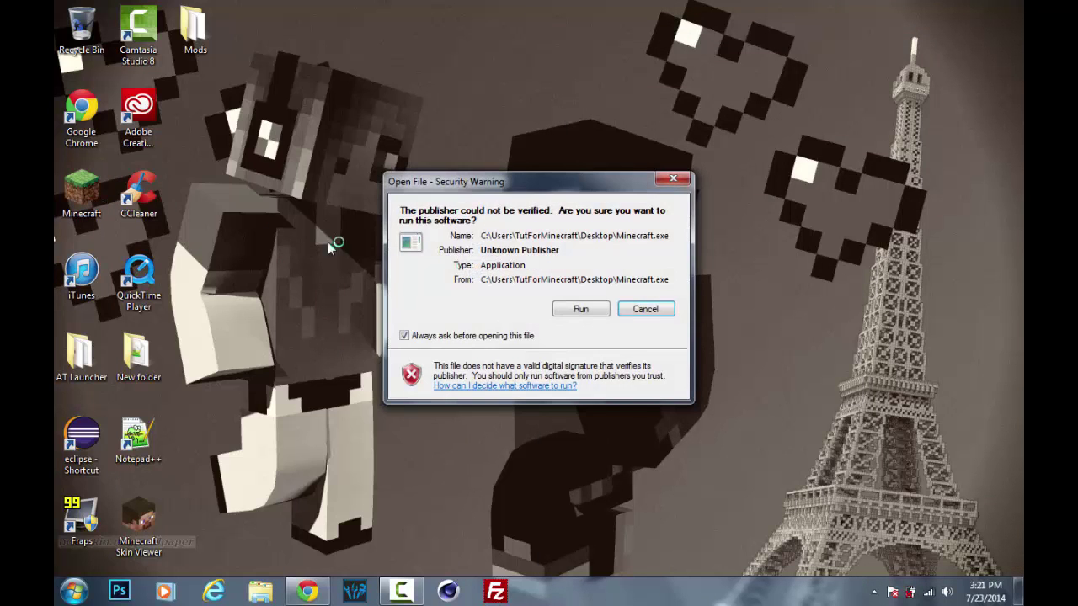
click(583, 308)
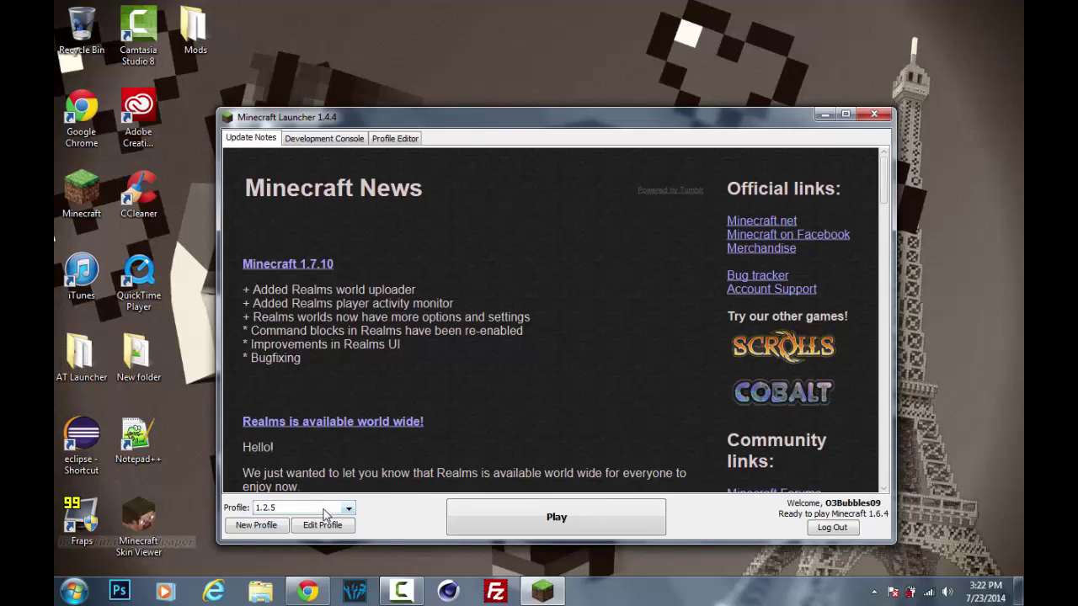
Select the Forge profile in the launcher and continue with the existing logged-in account.
click(277, 508)
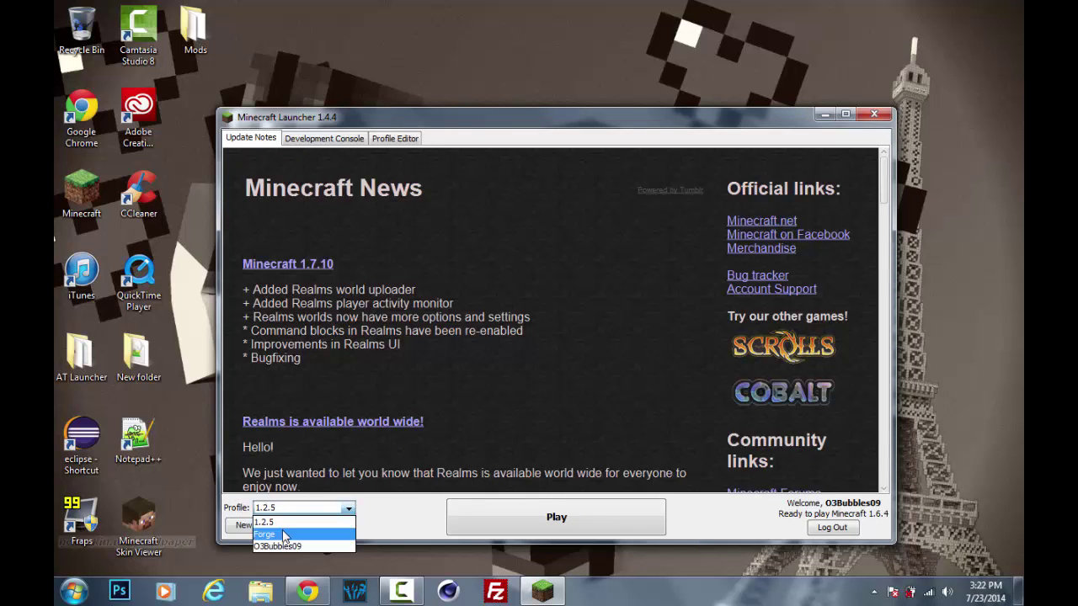
click(282, 533)
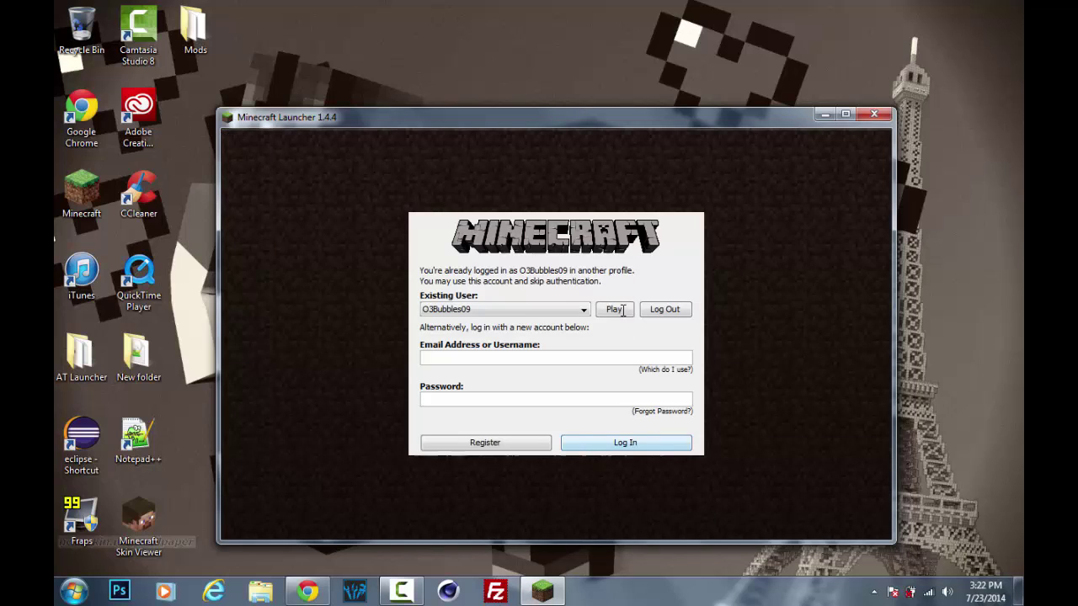
click(622, 307)
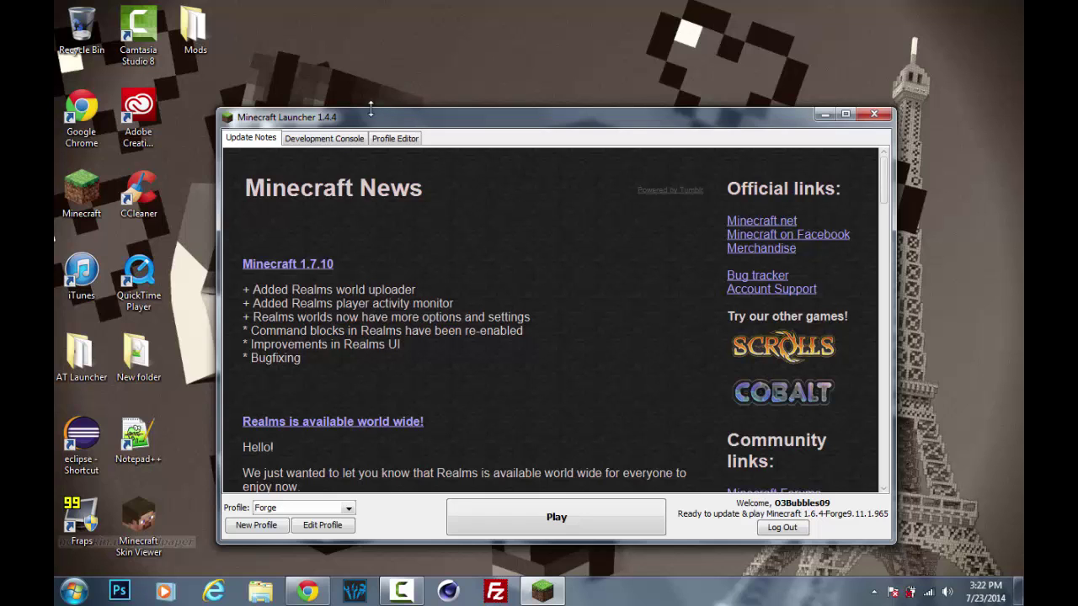
Move the launcher aside to show the Forge installer on the desktop, shift its icon upward and bring the launcher back.
drag(368, 122, 548, 351)
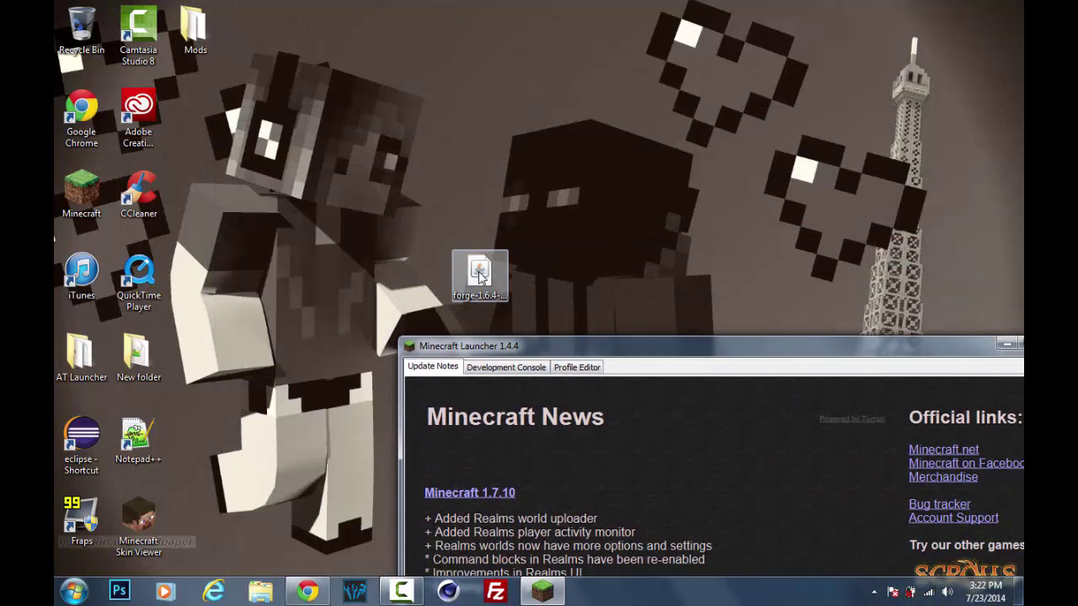
drag(478, 271, 474, 181)
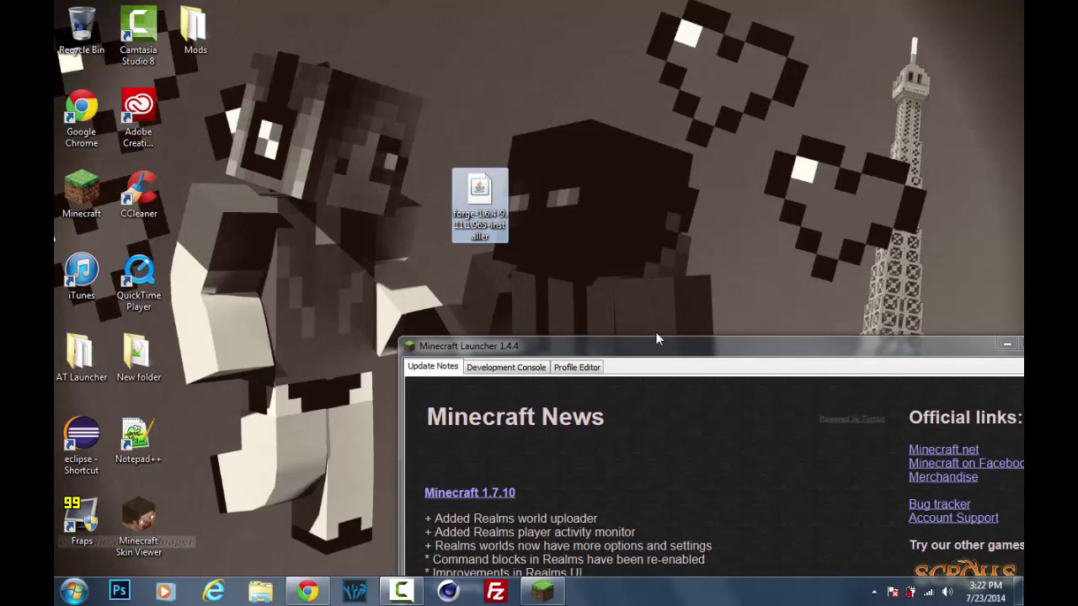
drag(658, 339, 530, 143)
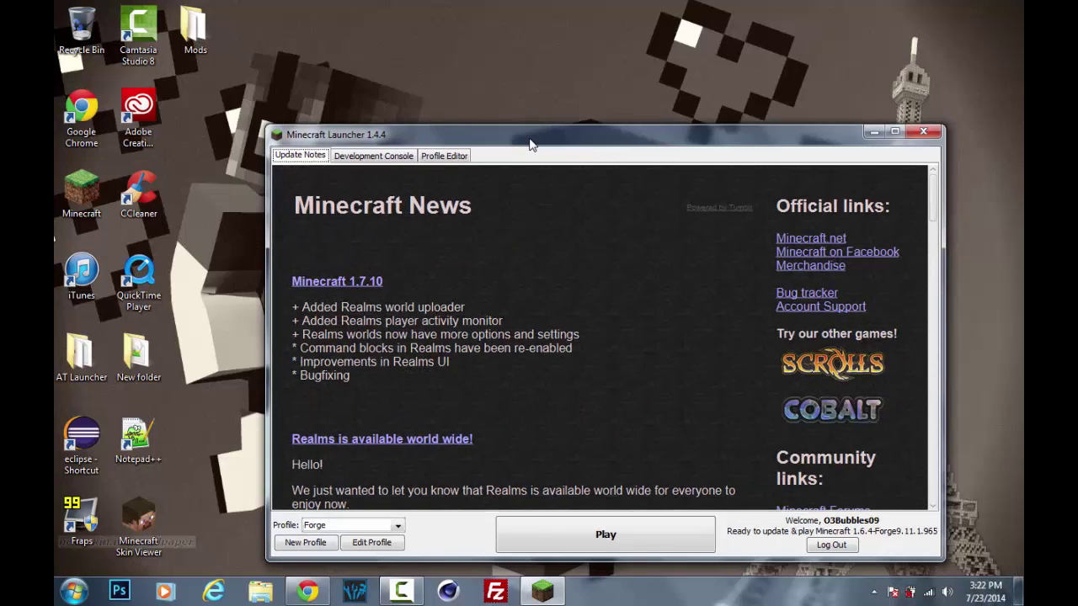
Open the 1.2.5 profile for editing, choose release 1.6.4 as its version and close the editor without saving.
click(399, 528)
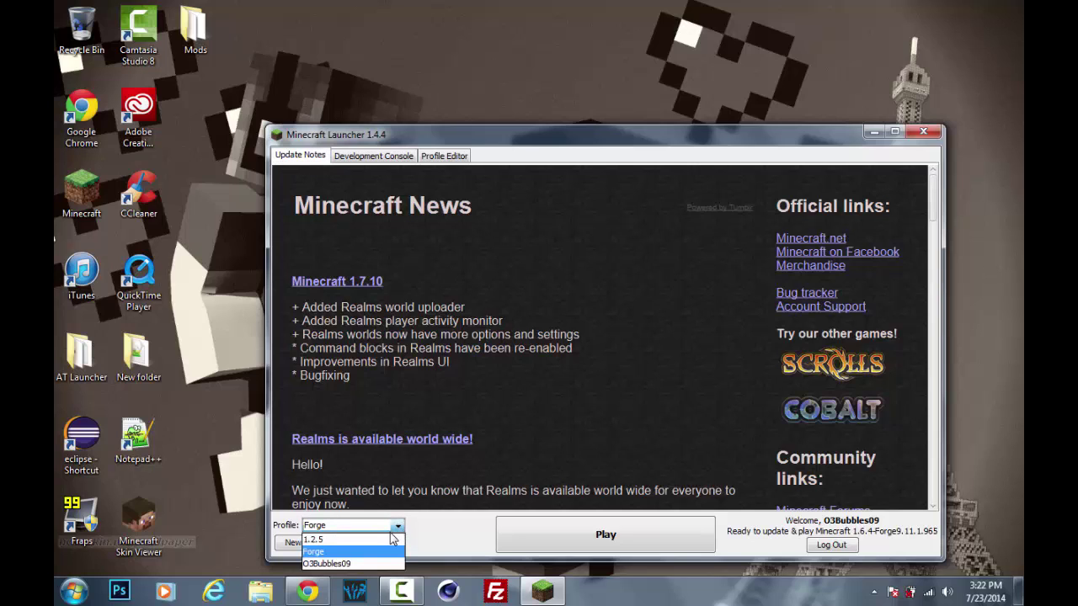
click(391, 540)
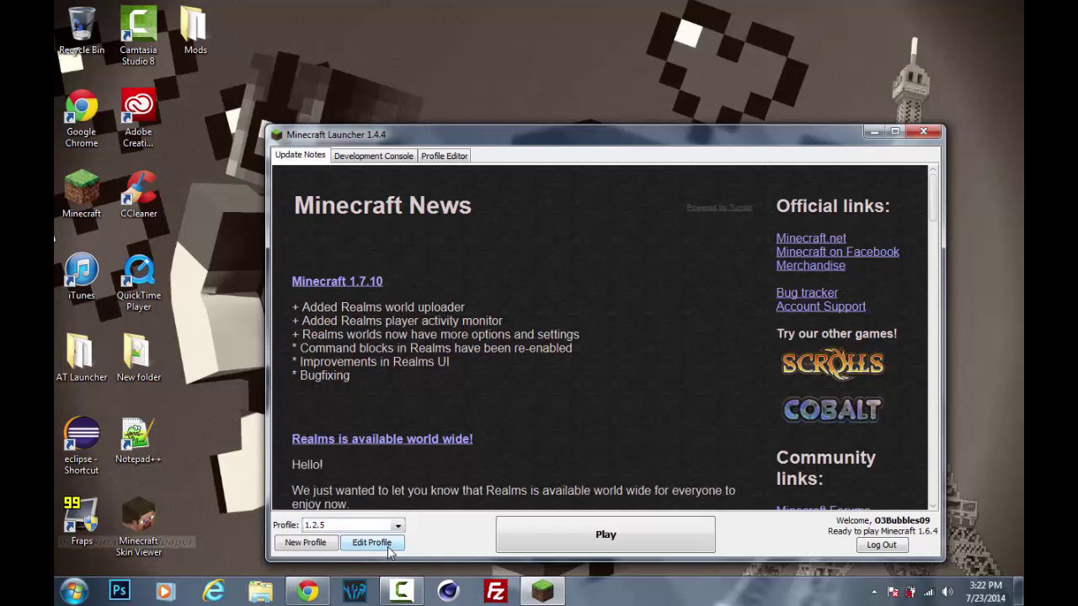
click(389, 546)
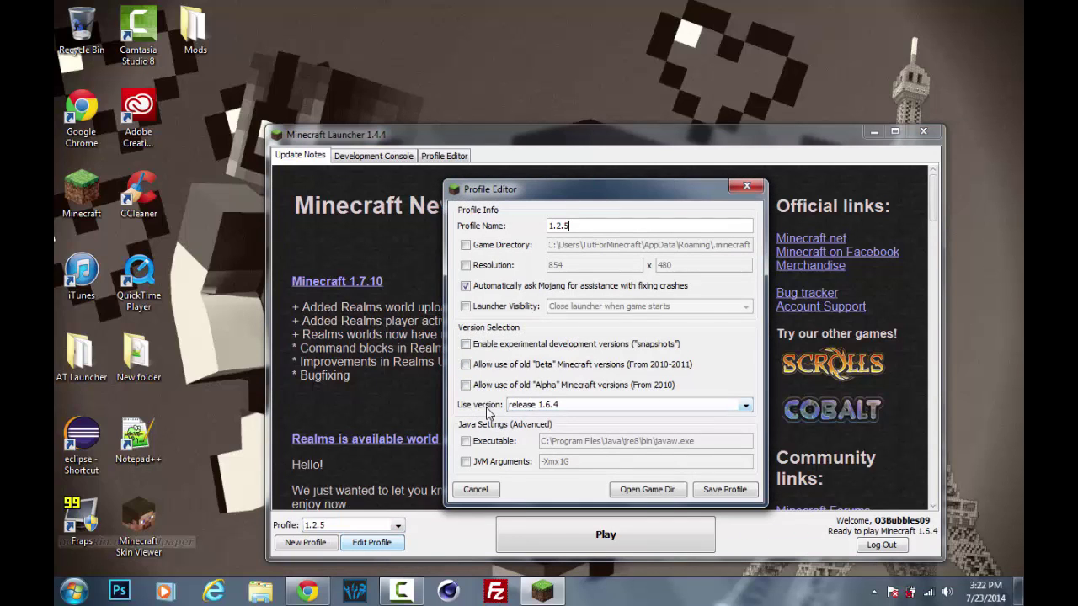
click(536, 407)
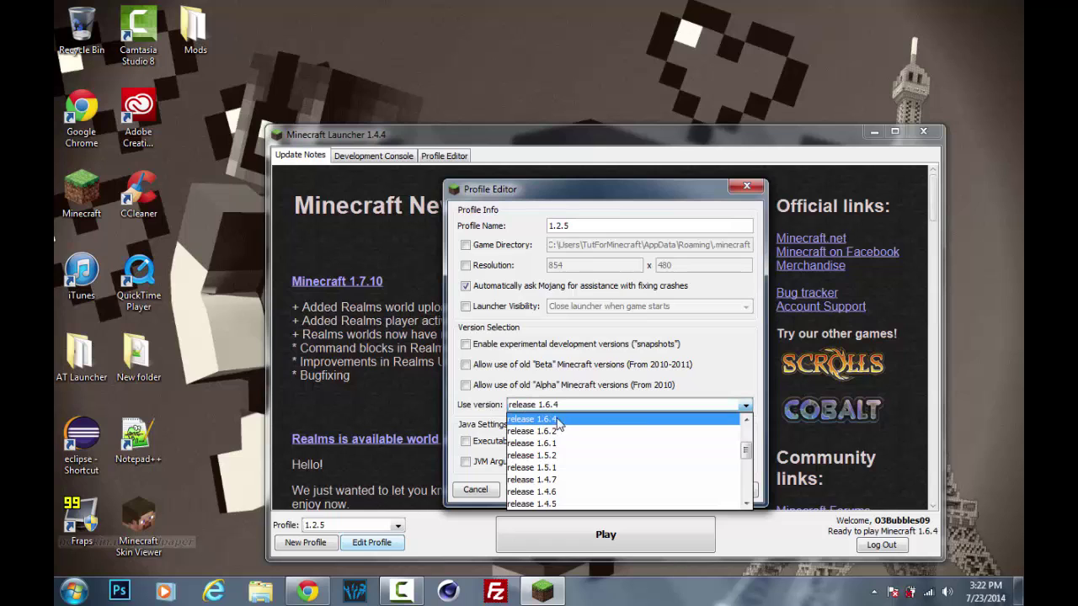
click(557, 420)
click(745, 186)
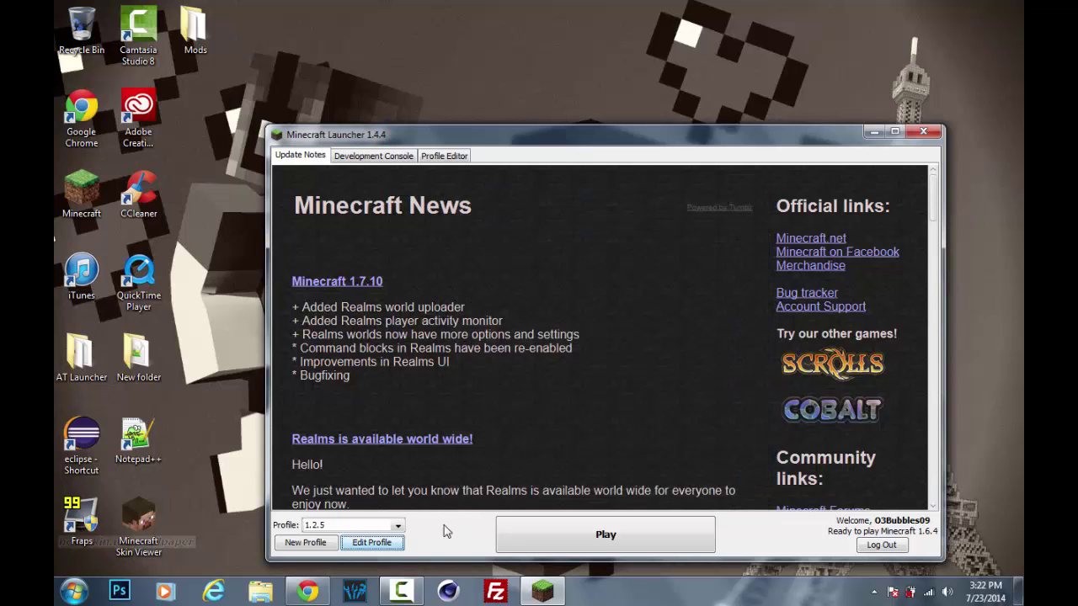
Select the Forge profile again and start the game with it.
click(389, 526)
click(357, 552)
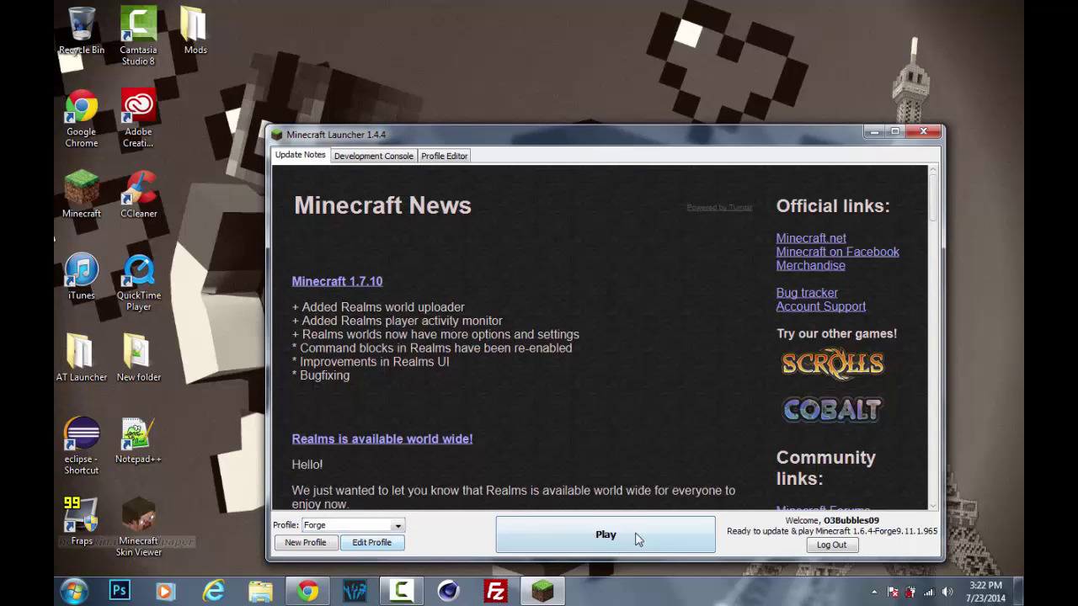
click(638, 535)
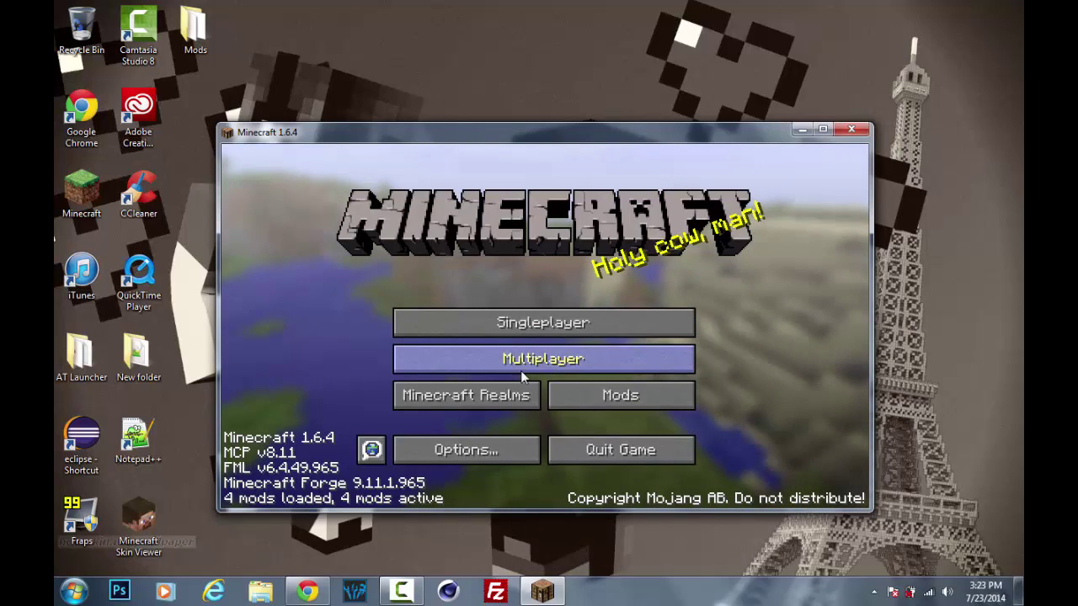
View the details of Forestry for Minecraft in the game's mod list and return to the title screen.
click(630, 403)
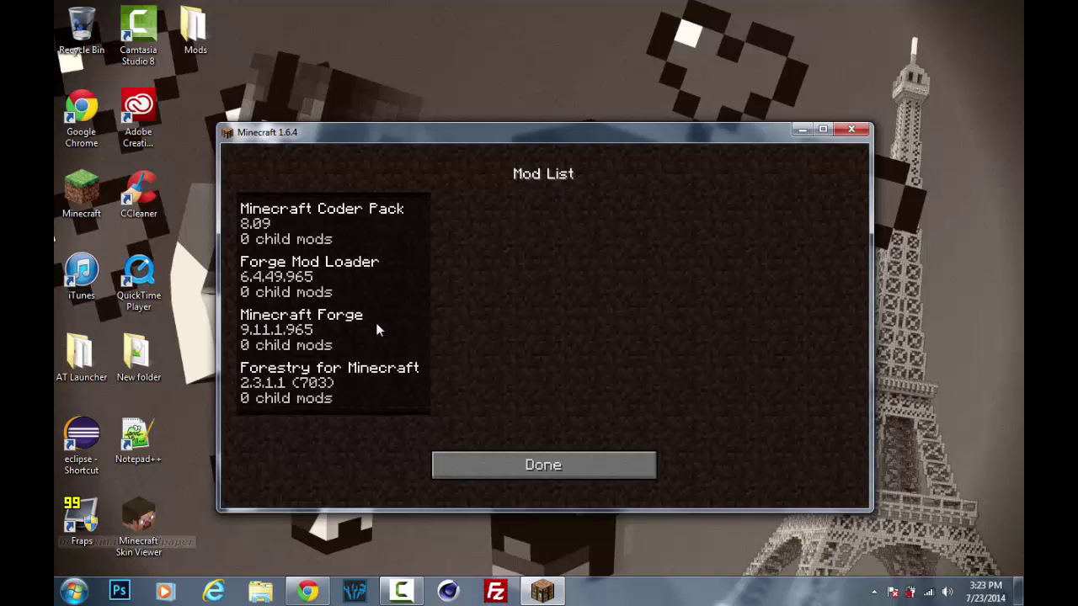
click(291, 384)
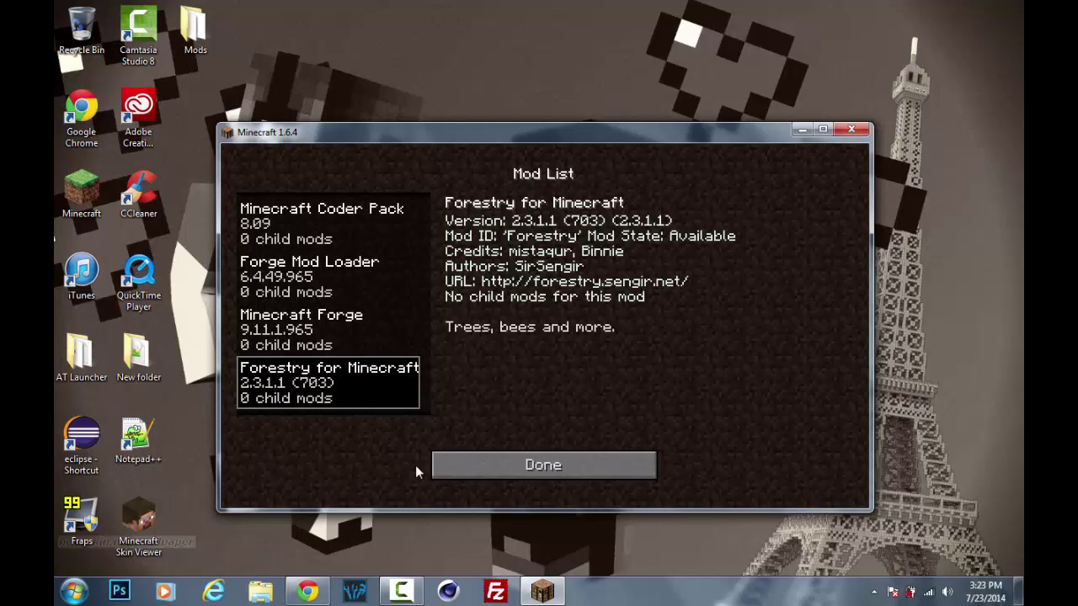
click(542, 475)
Load the existing singleplayer world named New World.
click(592, 325)
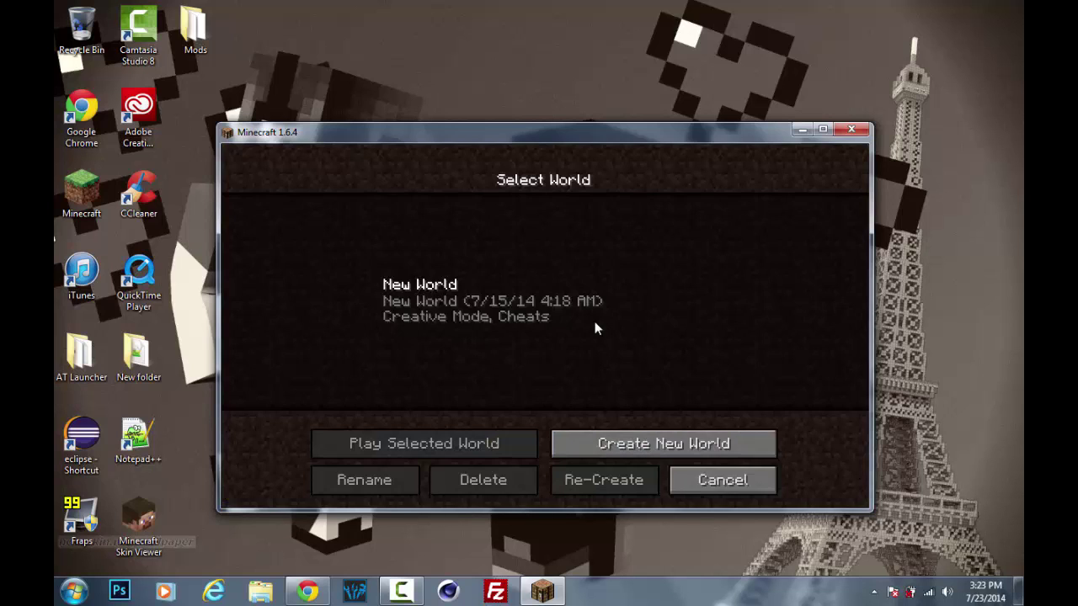
double_click(534, 314)
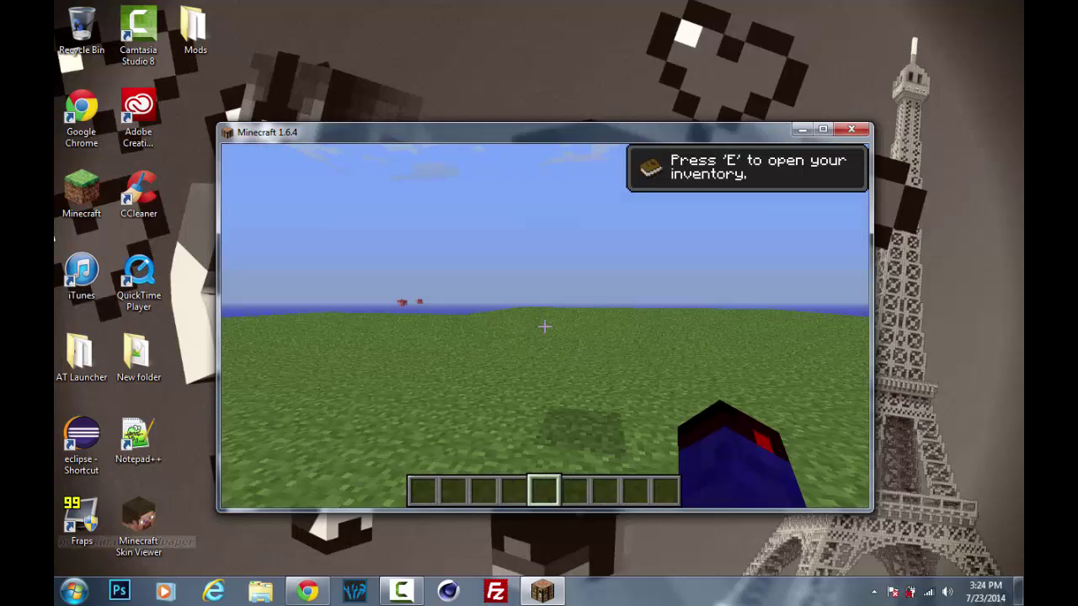
Examine the Apiculture, Arboriculture, Lepidopterology and Forestry items on the creative inventory's second page, and close the inventory.
key(e)
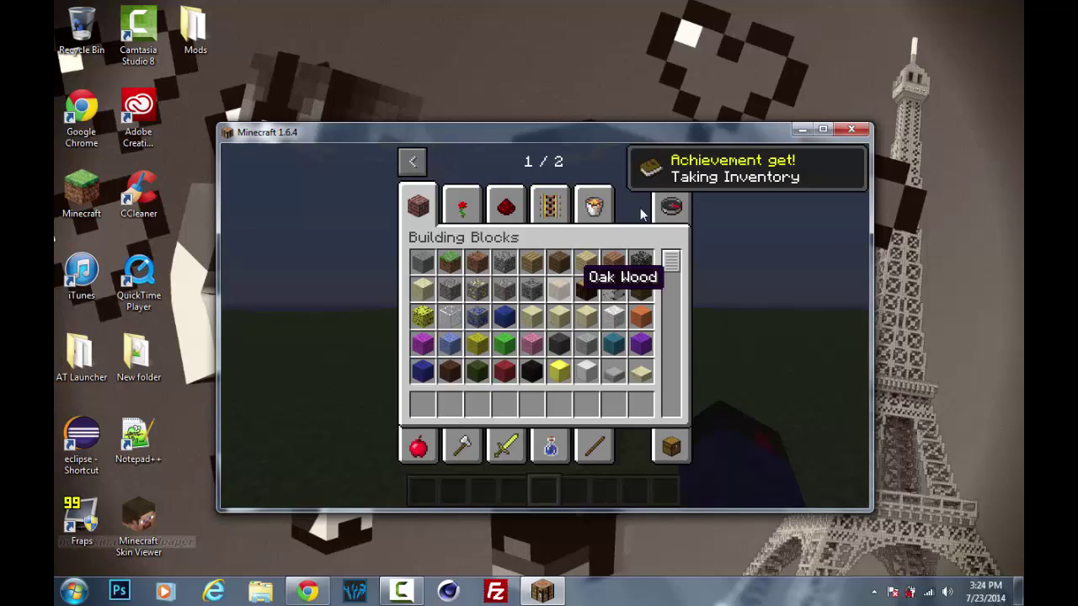
click(677, 162)
click(421, 207)
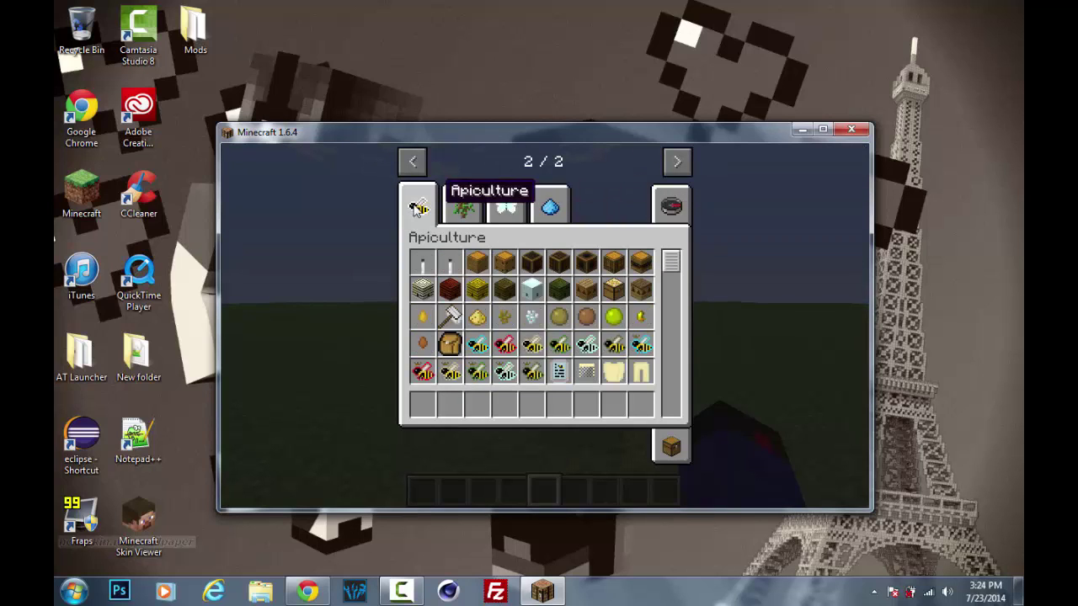
click(473, 209)
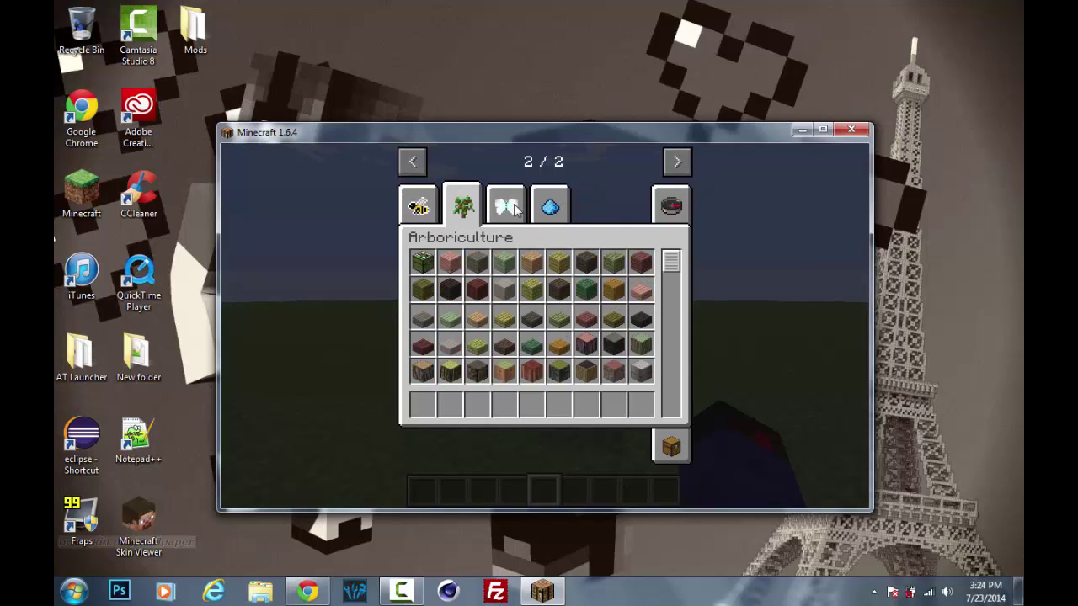
click(515, 209)
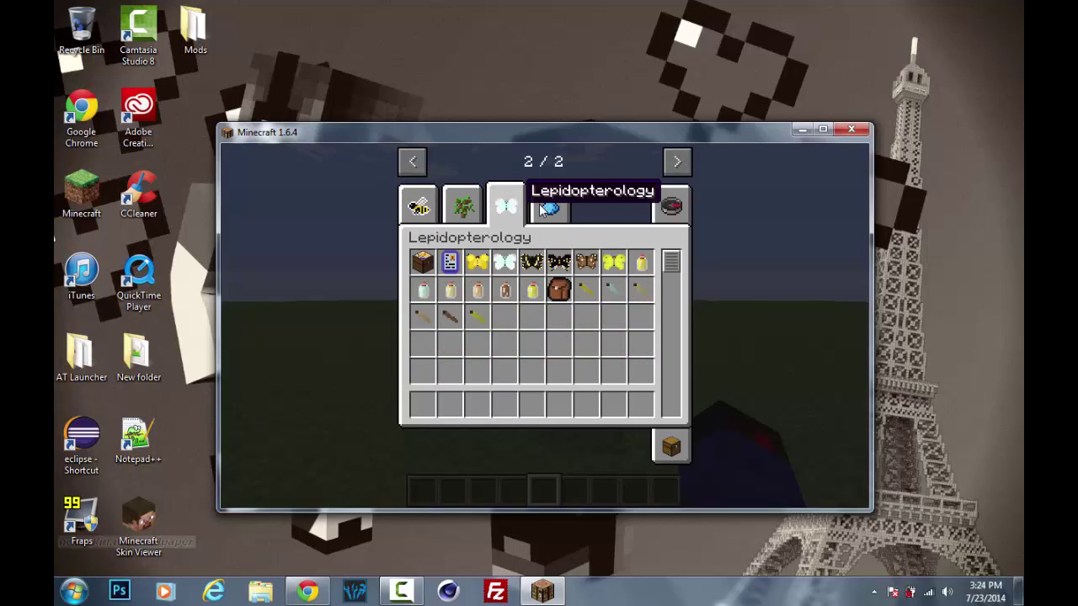
click(543, 208)
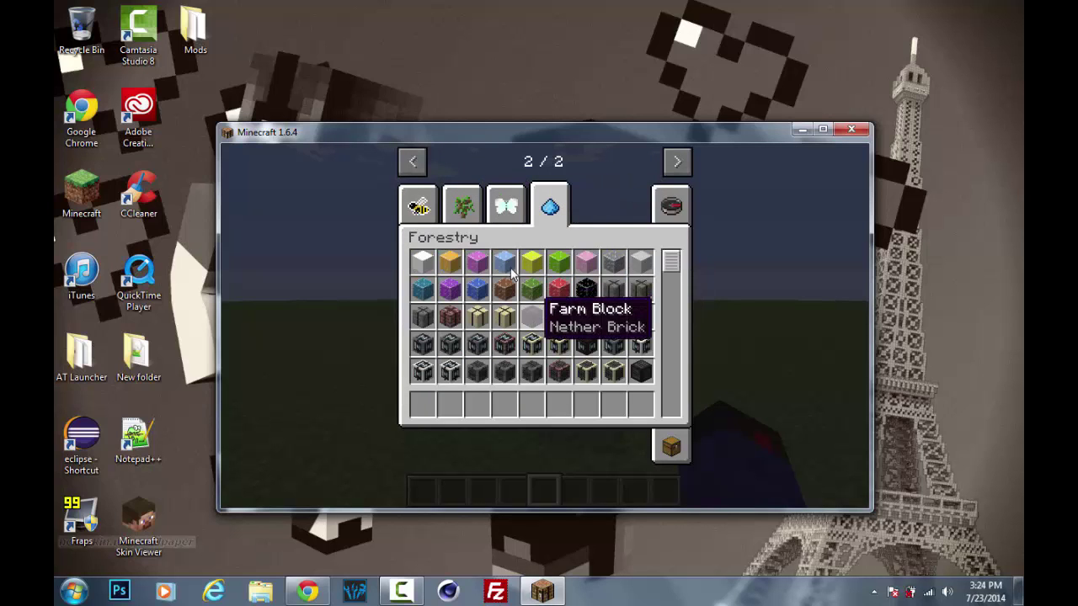
scroll(564, 309, down, 4)
scroll(581, 310, down, 5)
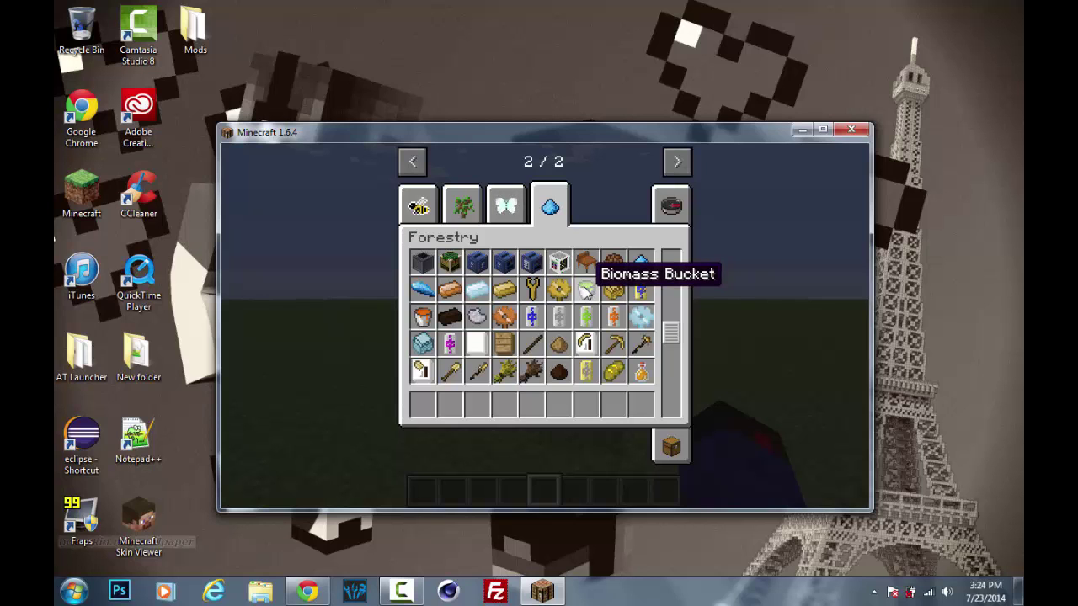
key(e)
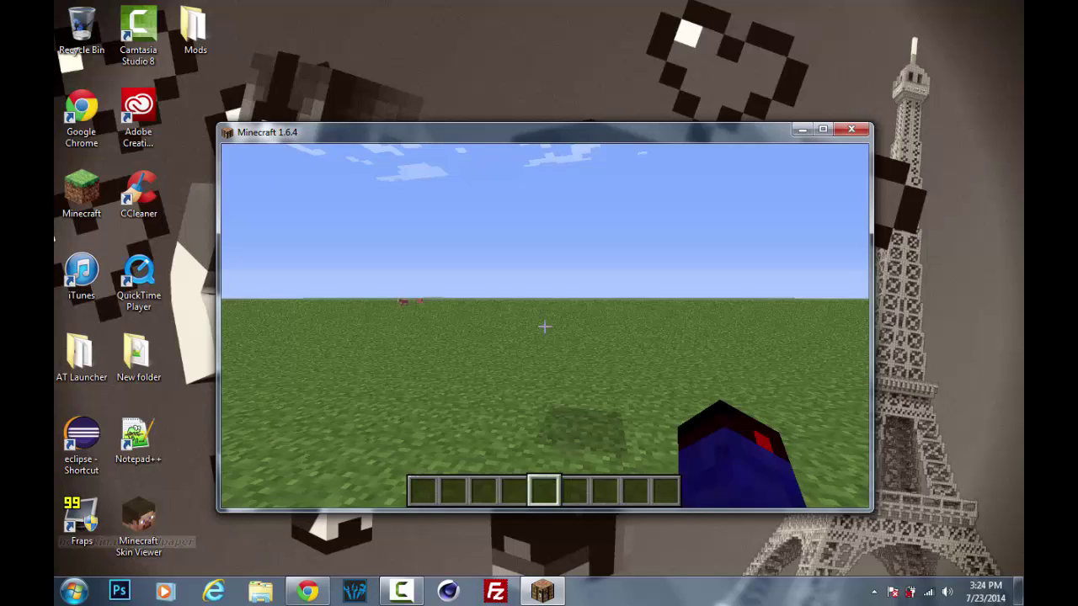